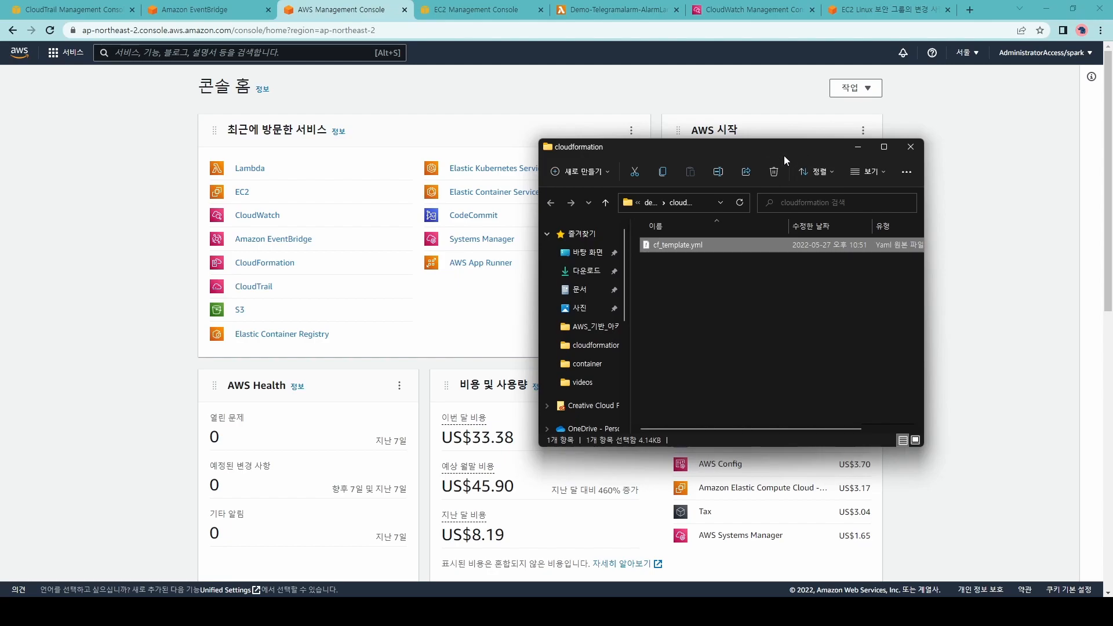
pyautogui.click(802, 515)
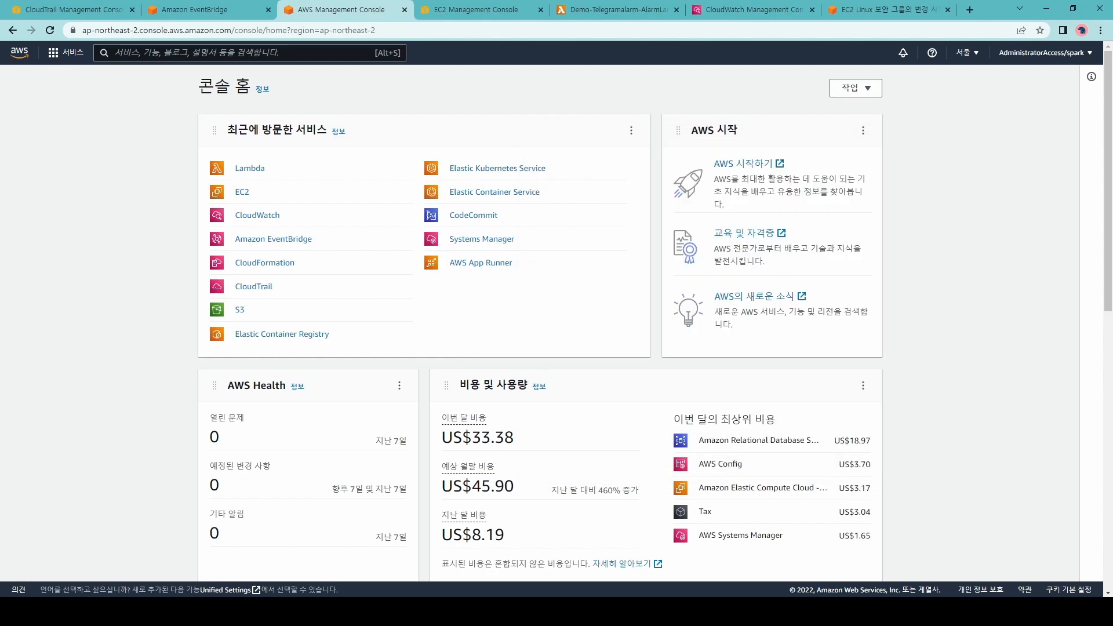
pyautogui.click(626, 612)
pyautogui.moveTo(603, 171); pyautogui.dragTo(626, 171)
pyautogui.doubleClick(626, 172)
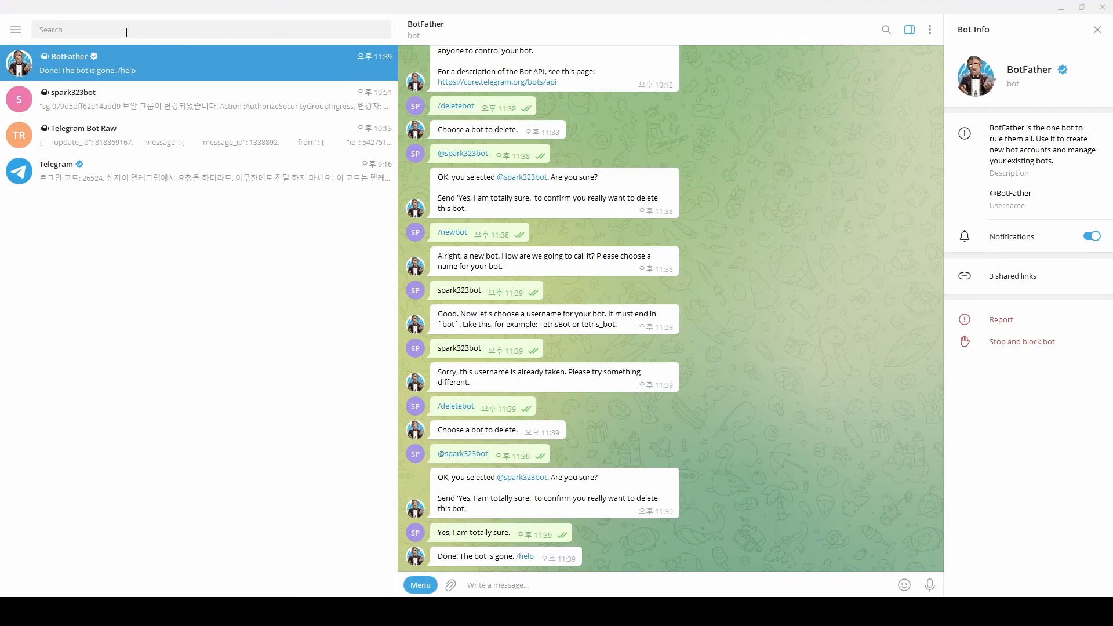
pyautogui.click(123, 33)
pyautogui.write('@bo')
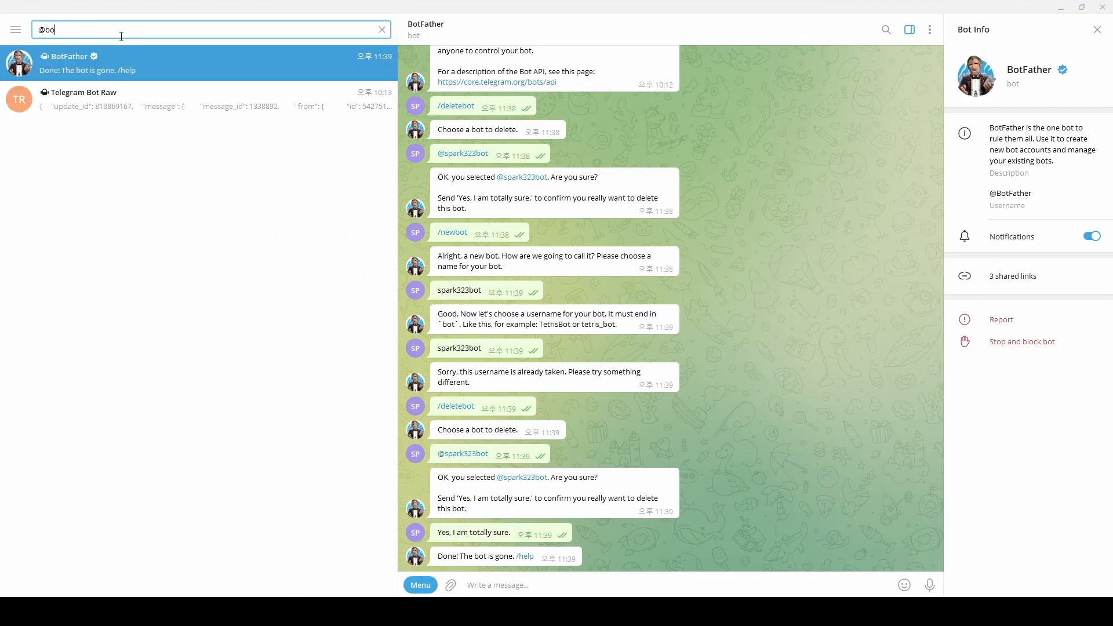
pyautogui.write('tfather')
pyautogui.press('Return')
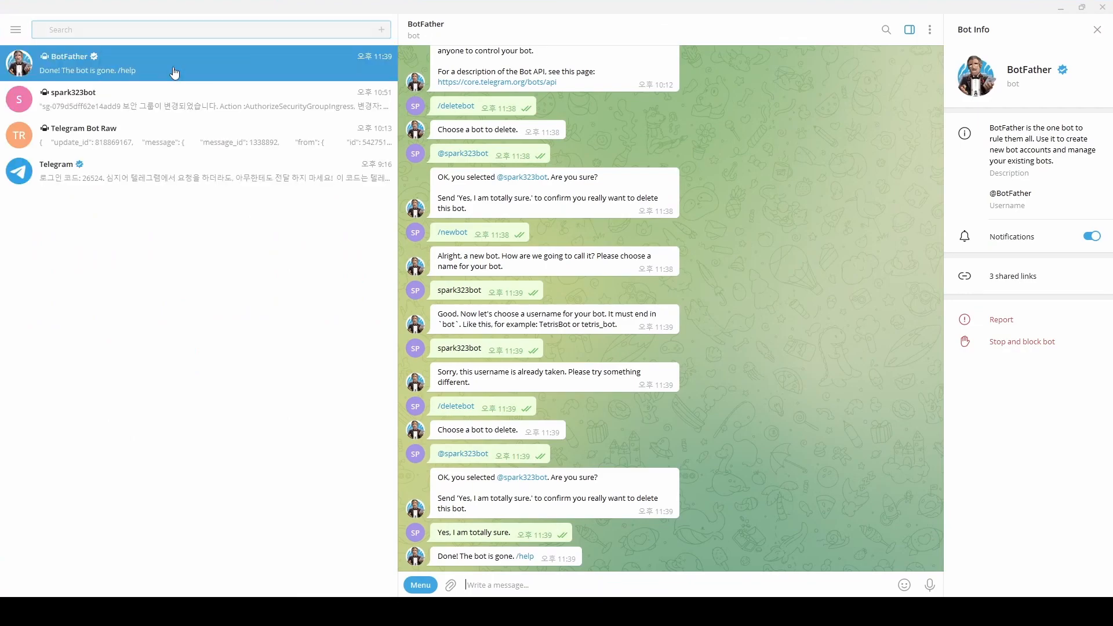
# - Review BotFather's reply to /start listing the commands for creating and managing bots
pyautogui.scroll(6, 821, 454)
pyautogui.scroll(15, 821, 455)
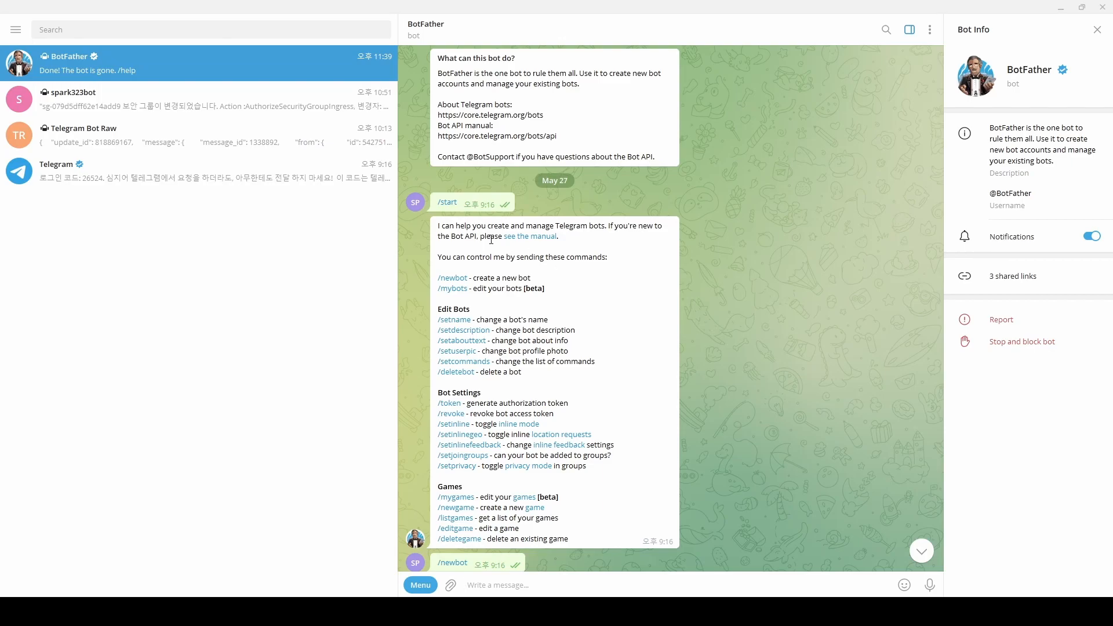
pyautogui.moveTo(439, 227); pyautogui.dragTo(644, 524)
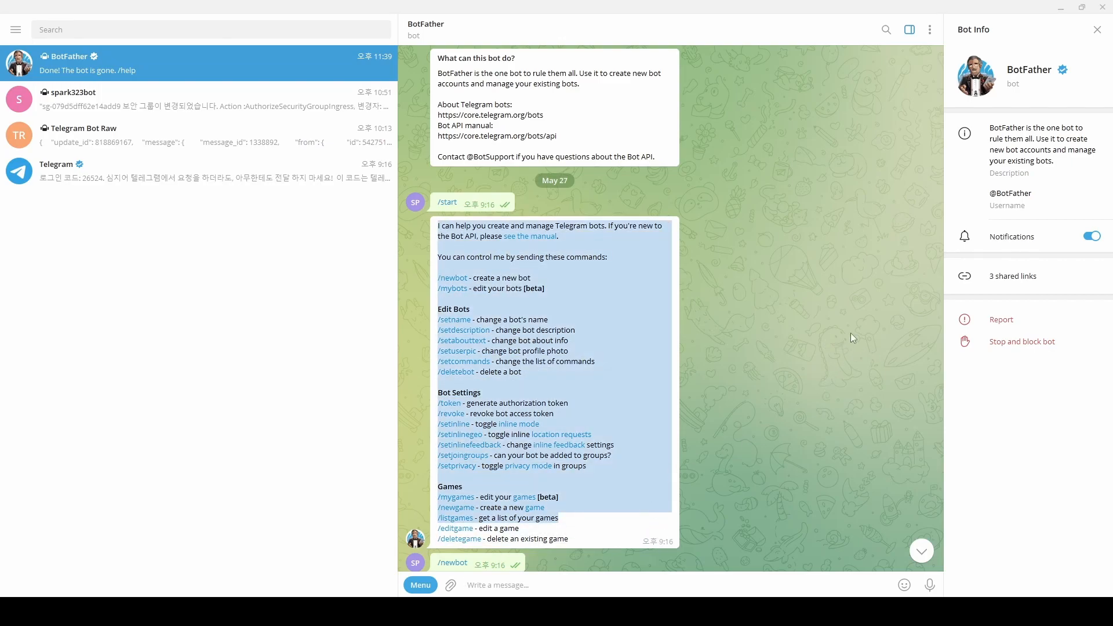
pyautogui.scroll(-4, 817, 325)
pyautogui.scroll(1, 815, 346)
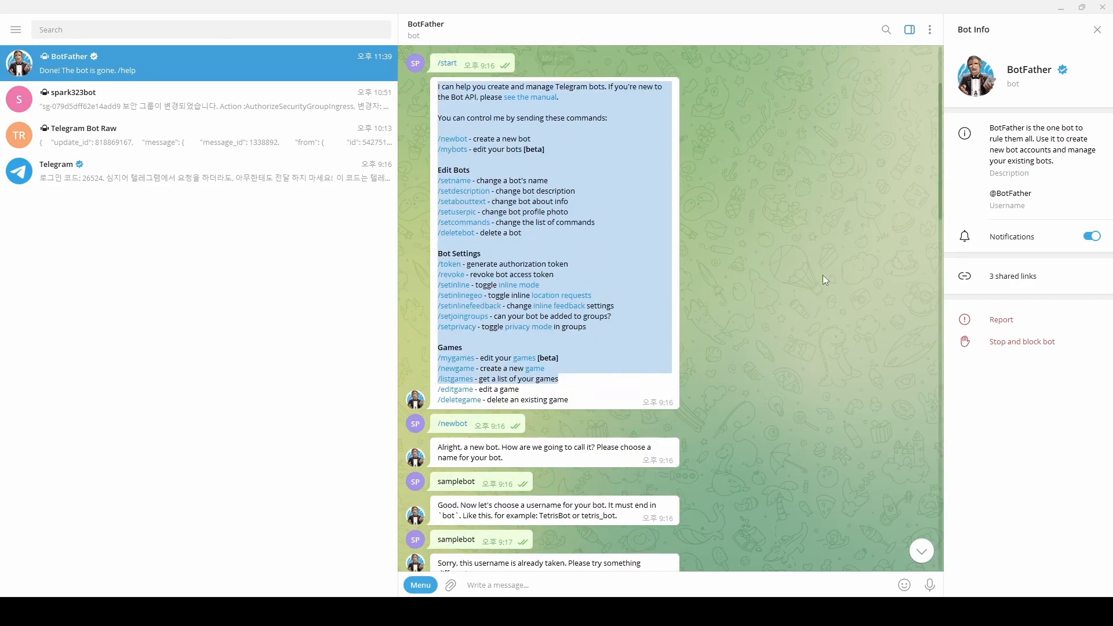
pyautogui.scroll(-5, 823, 275)
pyautogui.scroll(-15, 821, 285)
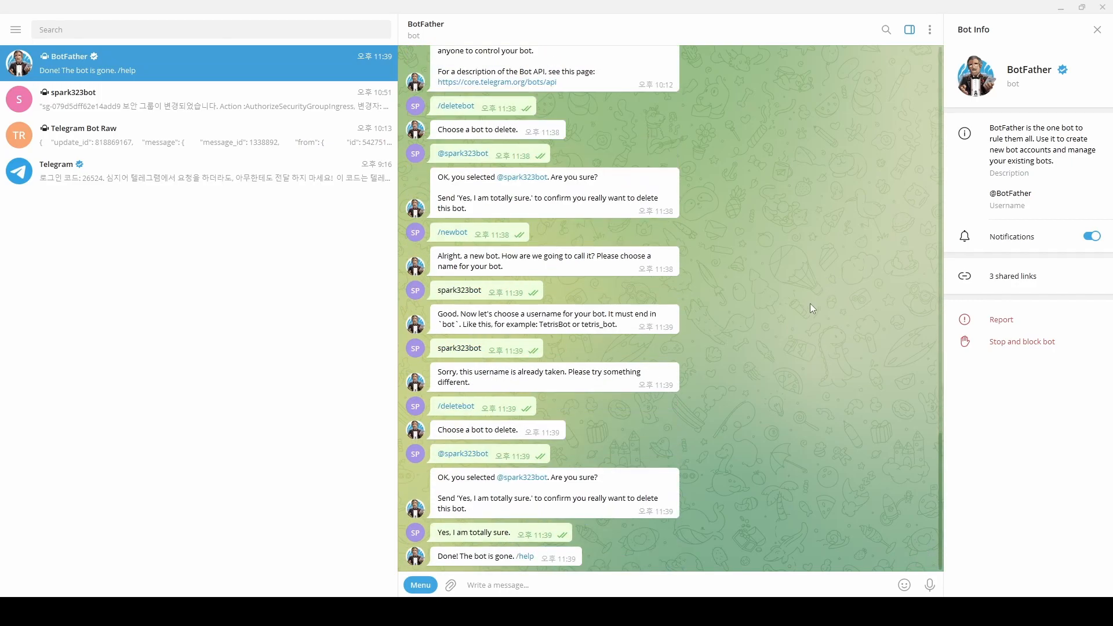
# - Create a new bot with the /newbot command, using "spark323bot" as both its name and username
pyautogui.write('/n')
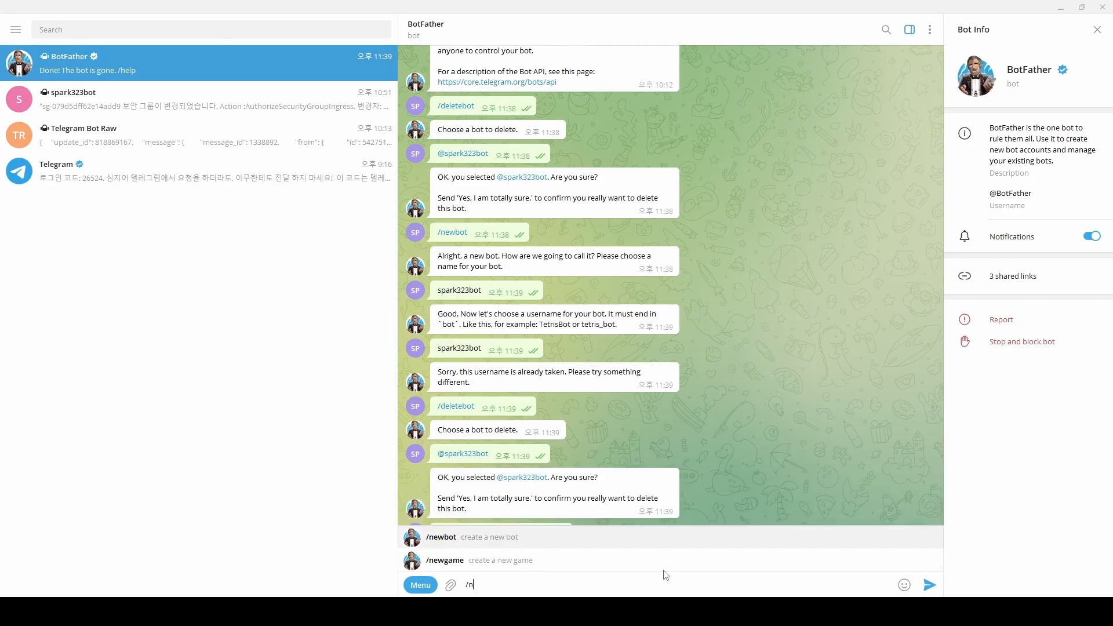
pyautogui.write('ewbot')
pyautogui.press('Return')
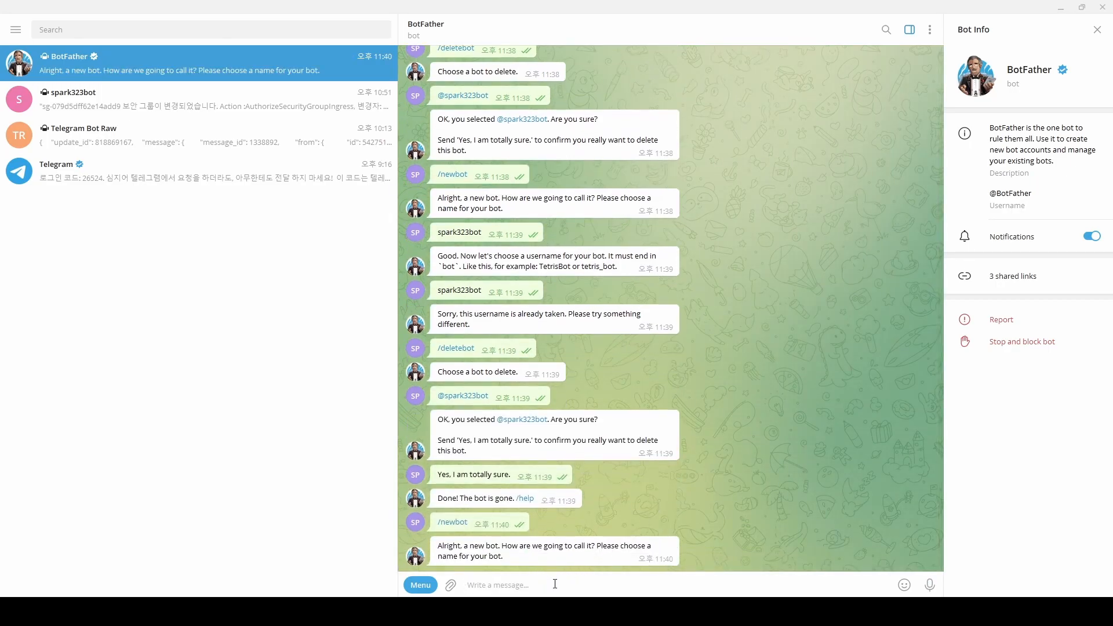
pyautogui.write('spark323bot')
pyautogui.press('Return')
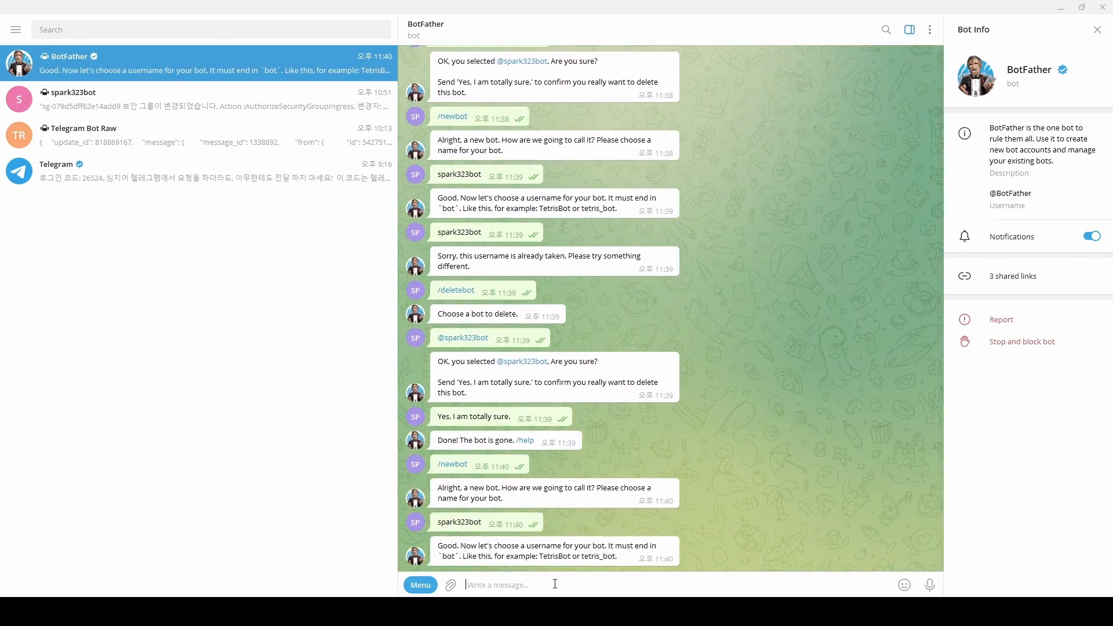
pyautogui.write('spark323bot')
pyautogui.press('Return')
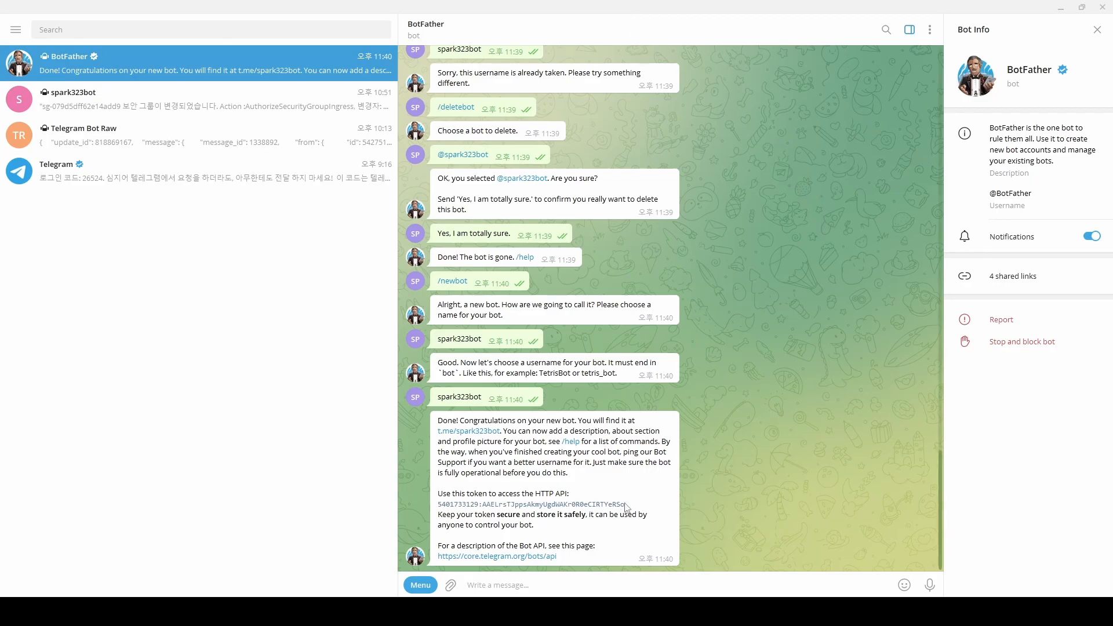
# - Highlight the API token in BotFather's reply, and start the spark323bot chat from its t.me link
pyautogui.moveTo(632, 506); pyautogui.dragTo(436, 506)
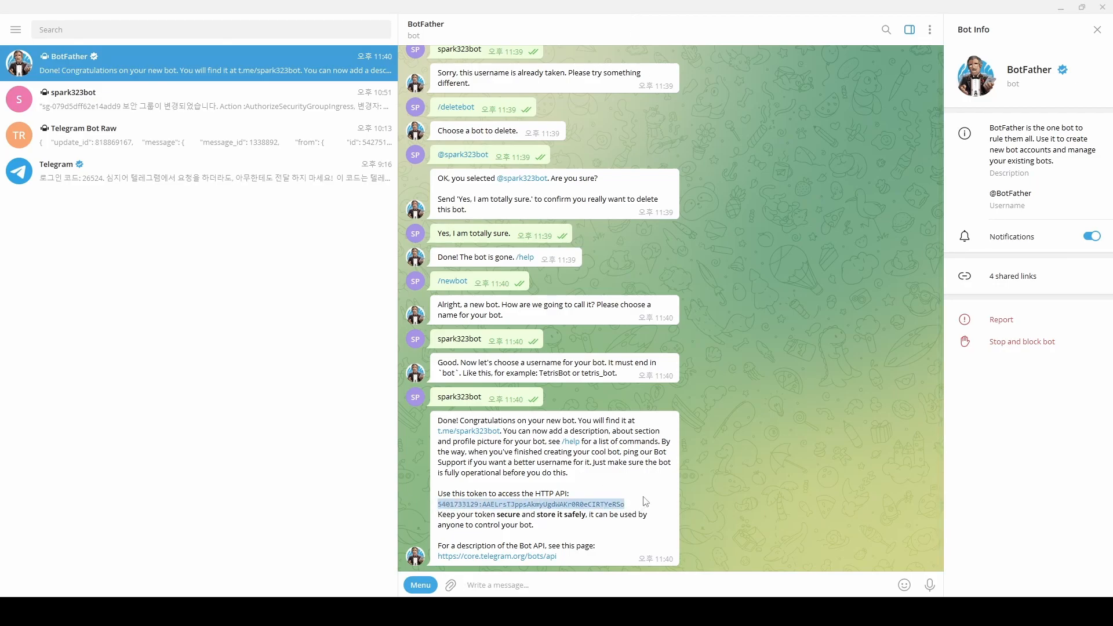
pyautogui.moveTo(637, 504); pyautogui.dragTo(438, 506)
pyautogui.click(567, 494)
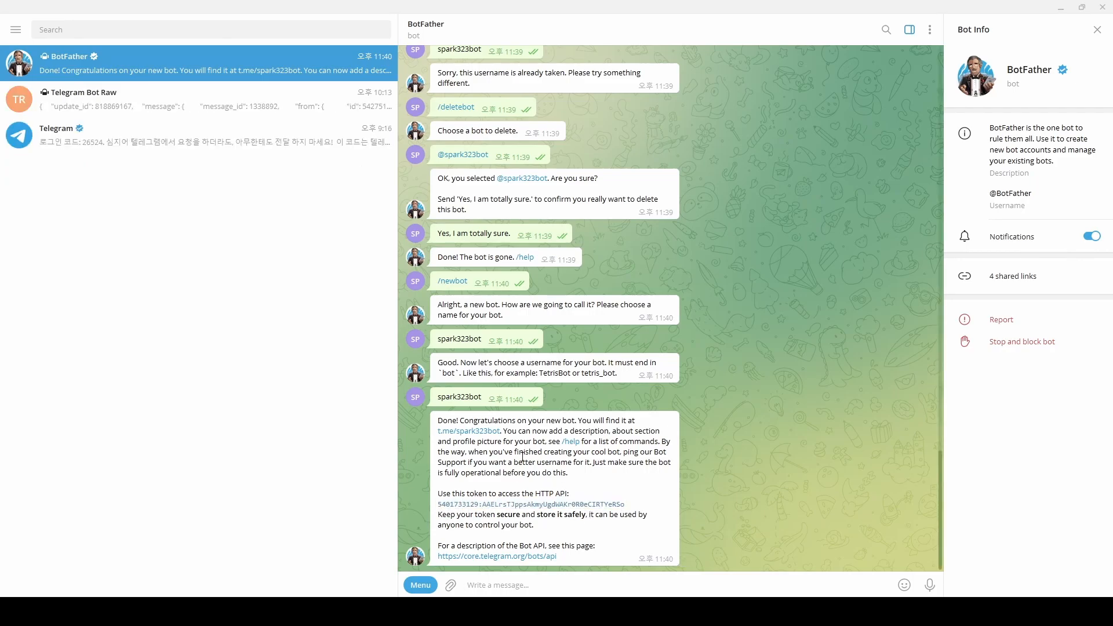
pyautogui.click(481, 433)
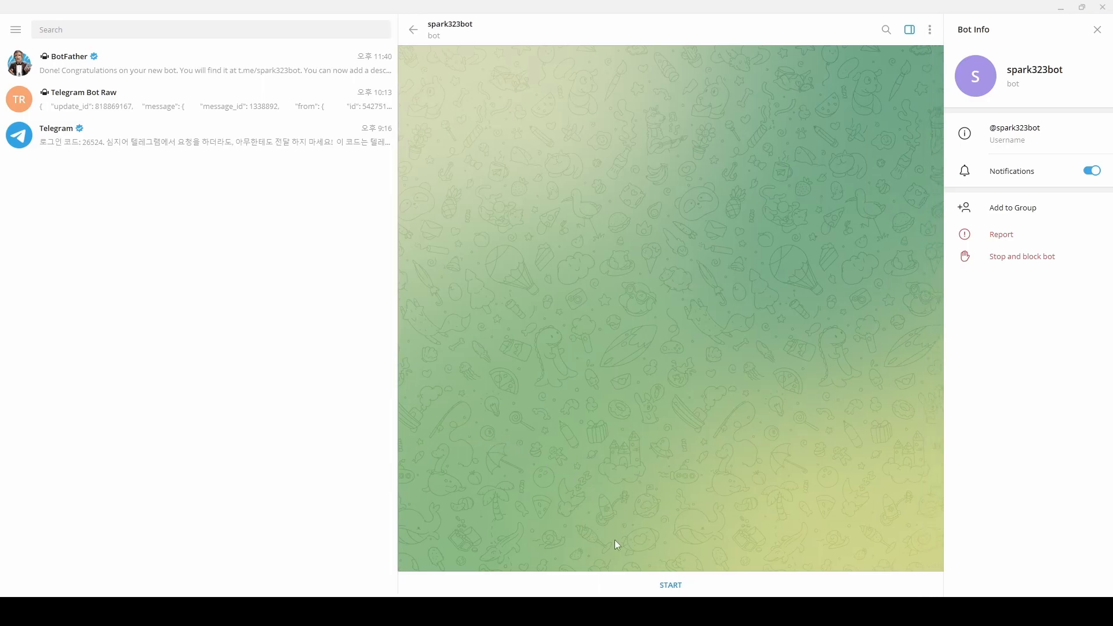
pyautogui.click(677, 586)
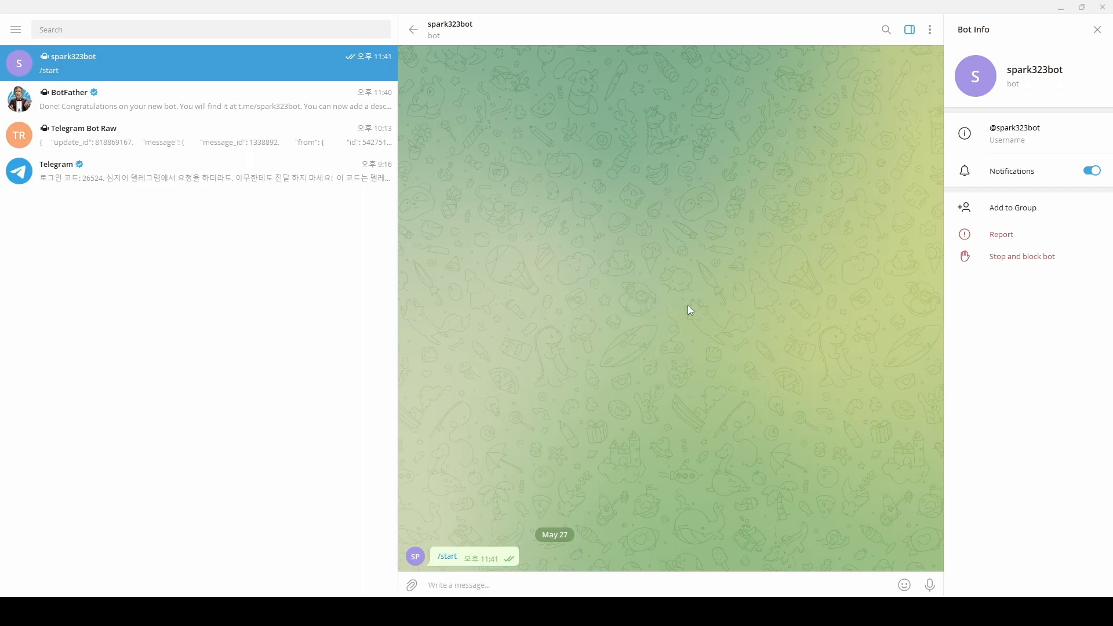
pyautogui.click(212, 25)
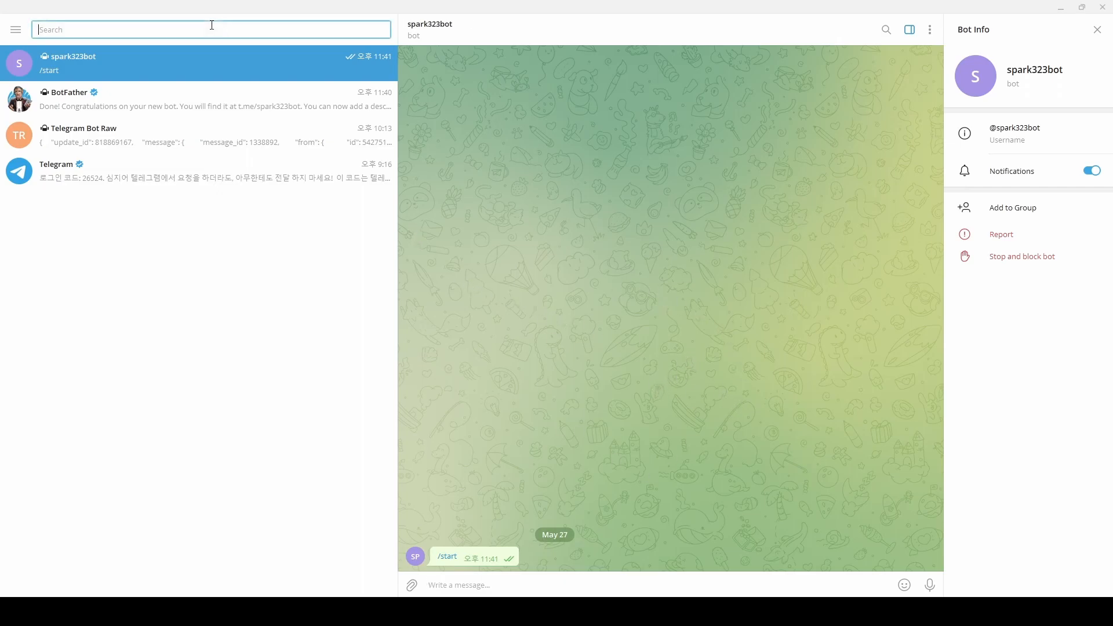
pyautogui.write('@')
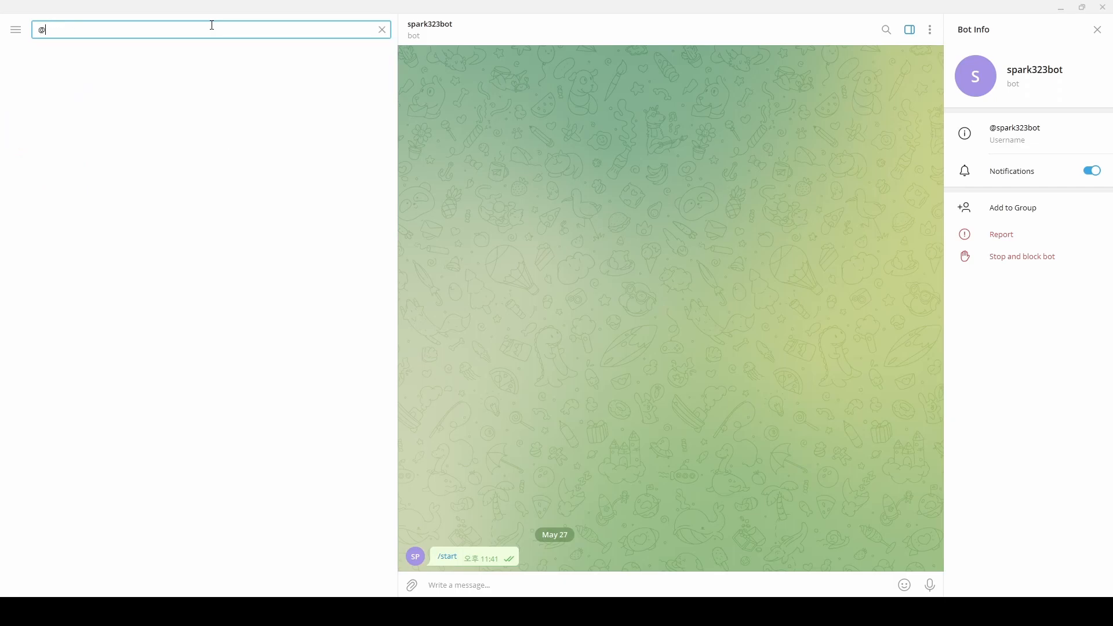
pyautogui.write('RawDataBot')
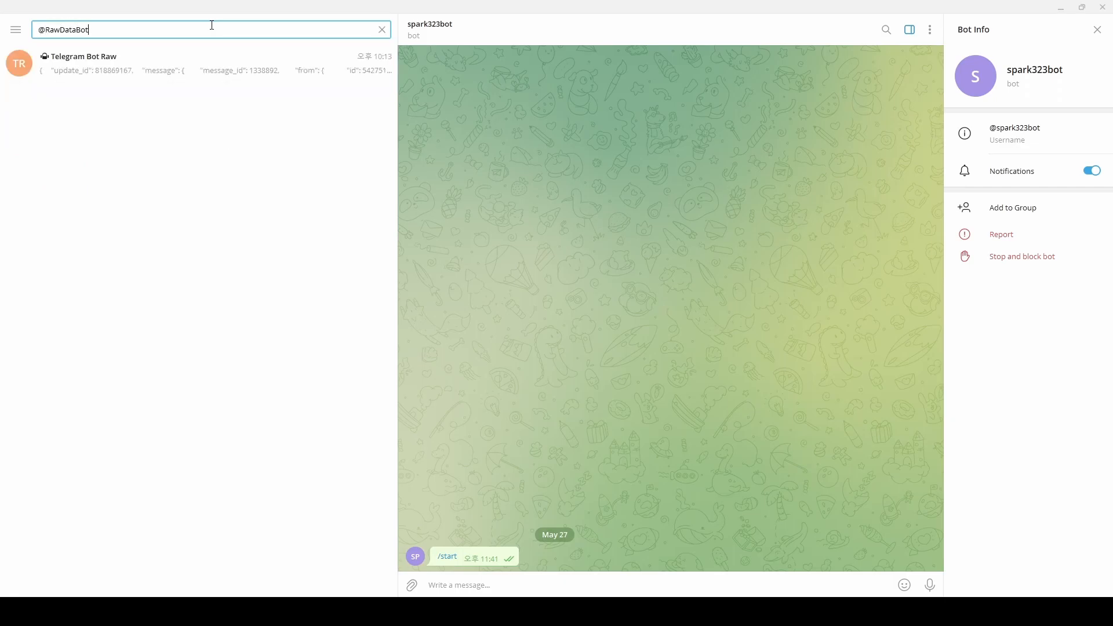
pyautogui.press('Return')
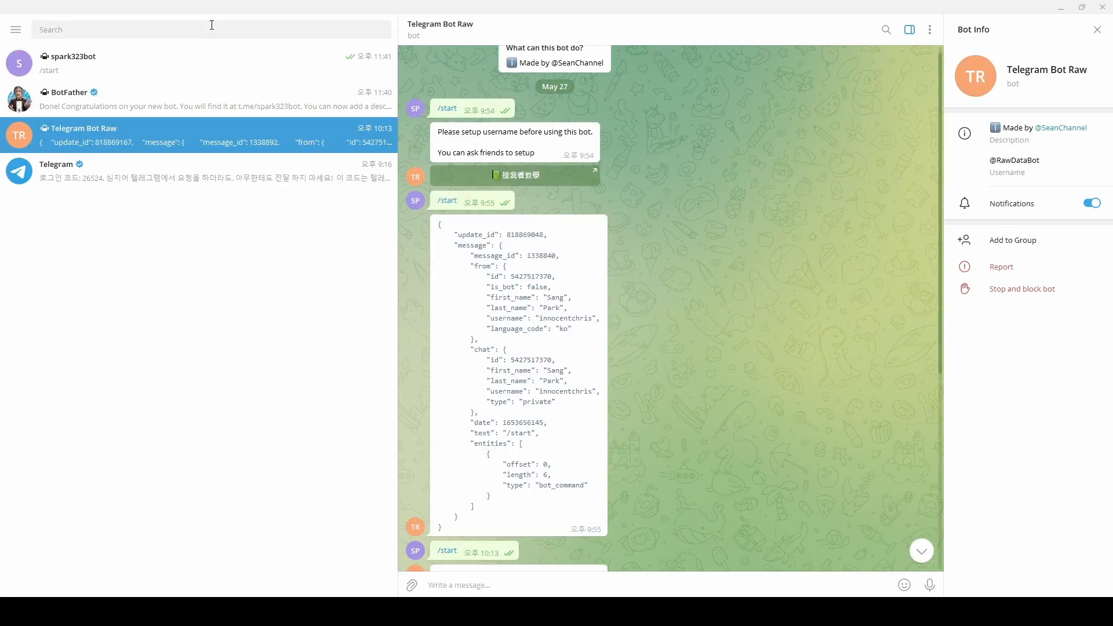
# - Examine the JSON replies that Telegram Bot Raw sent to the /start messages
pyautogui.scroll(1, 614, 348)
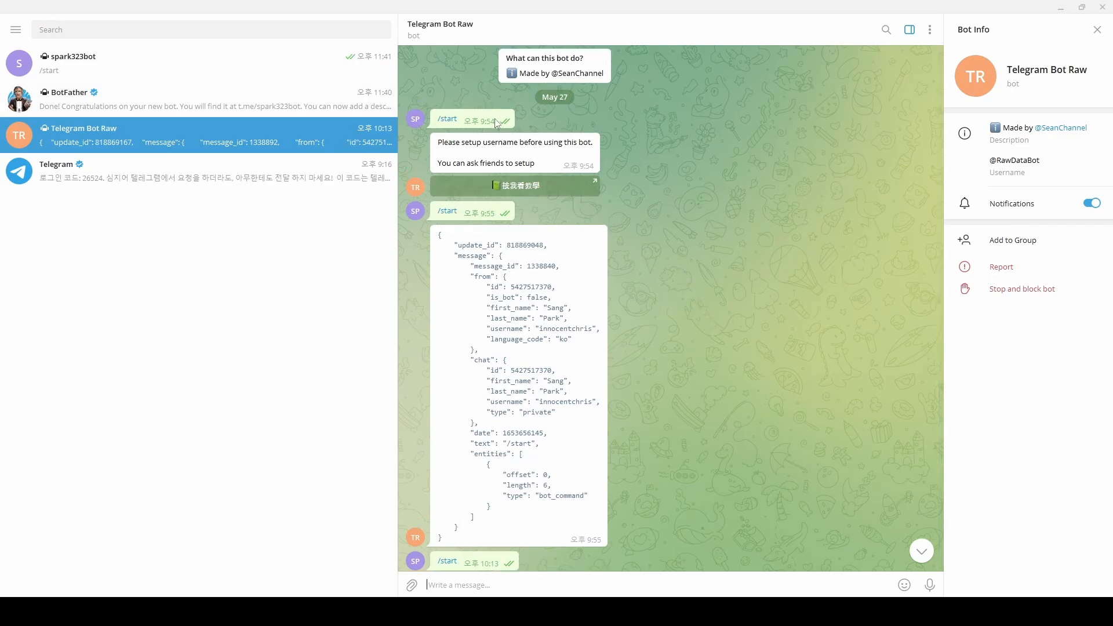
pyautogui.scroll(-1, 592, 255)
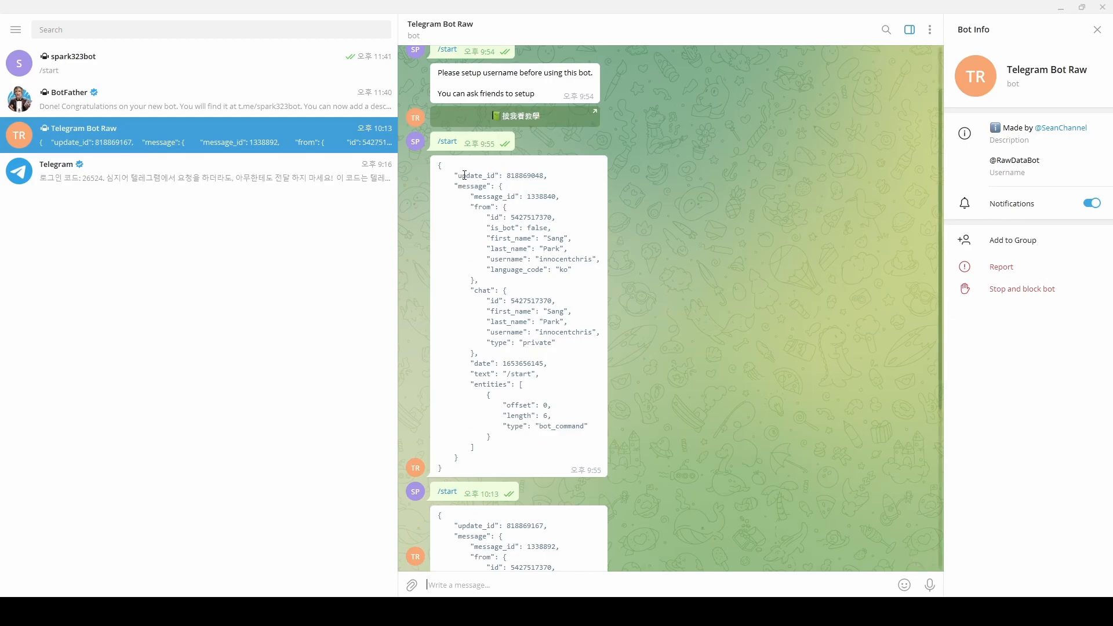
pyautogui.scroll(-4, 591, 255)
pyautogui.moveTo(440, 255); pyautogui.dragTo(539, 558)
pyautogui.click(535, 489)
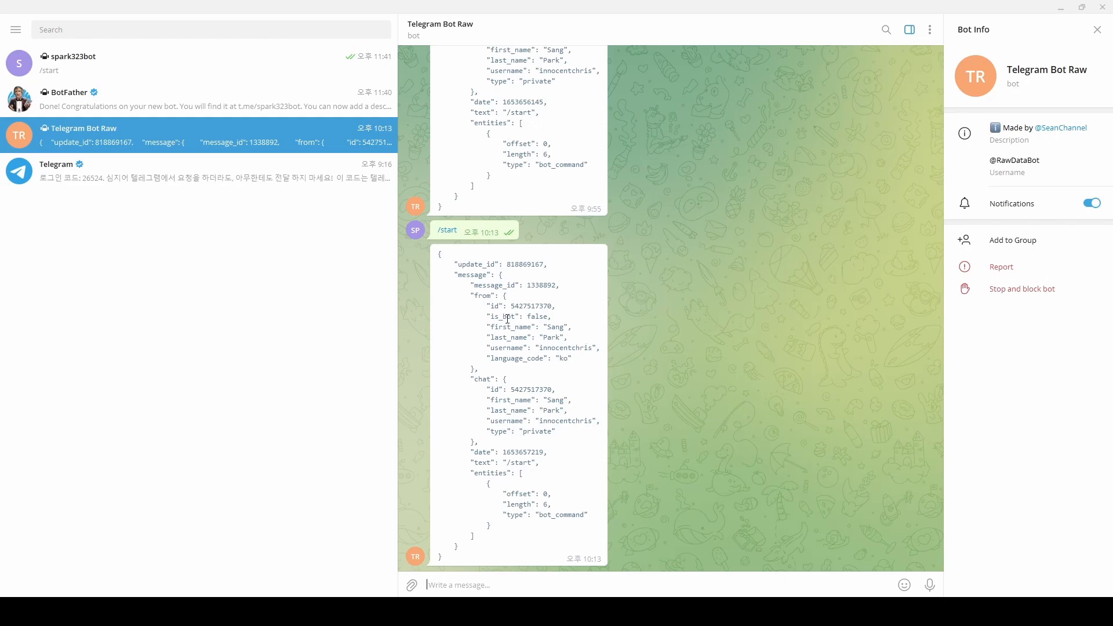
pyautogui.scroll(5, 508, 318)
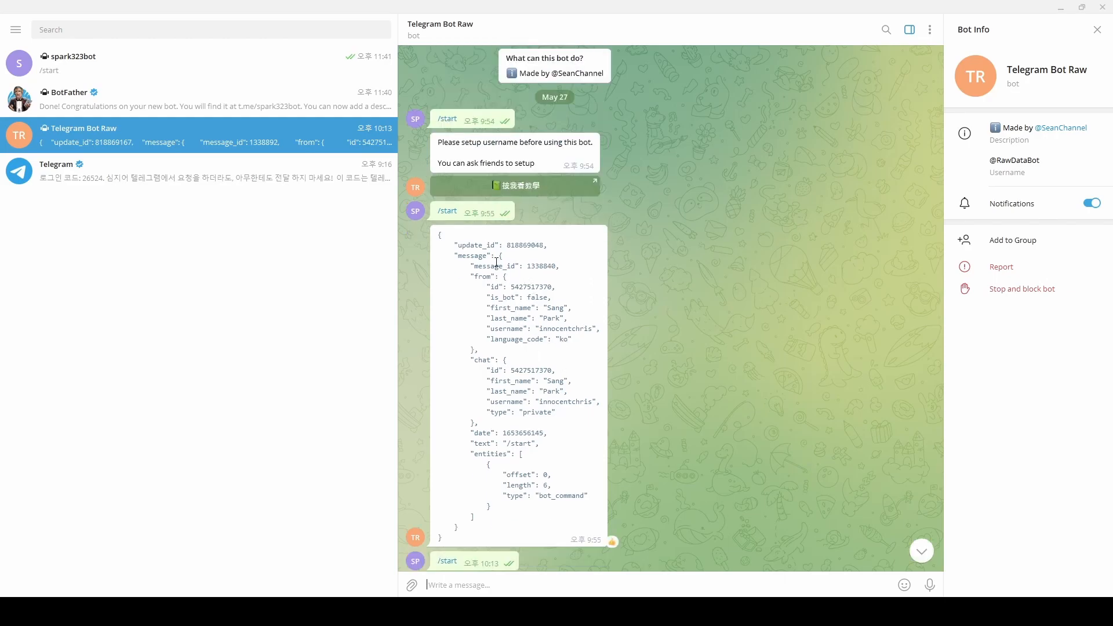
# - Check in the Telegram settings where the account's username is set, and close them
pyautogui.click(16, 29)
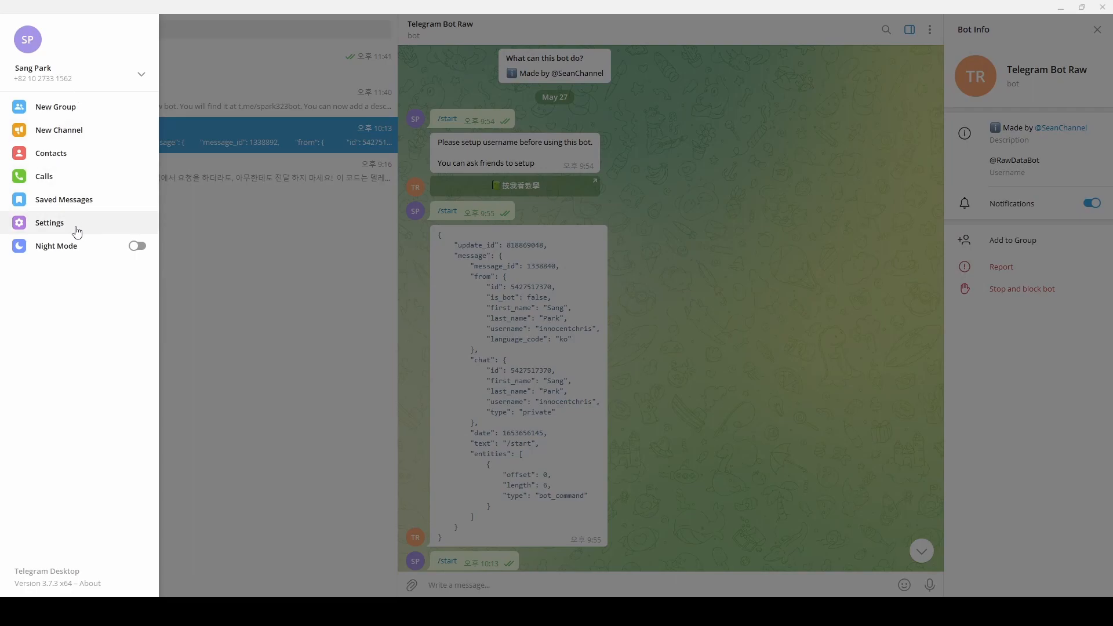
pyautogui.click(77, 232)
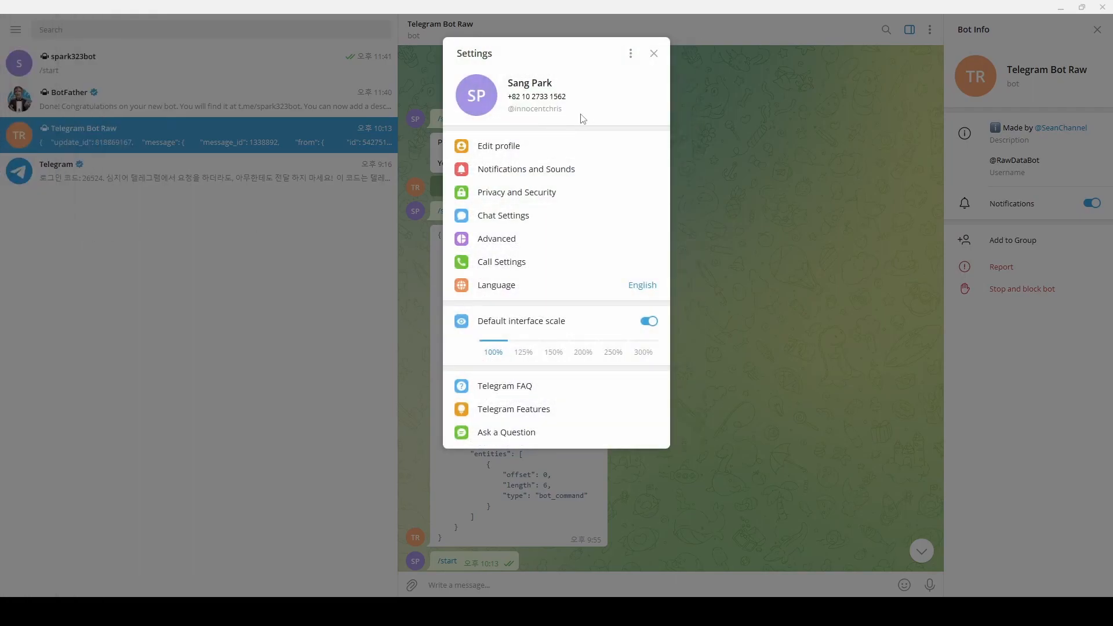
pyautogui.click(653, 54)
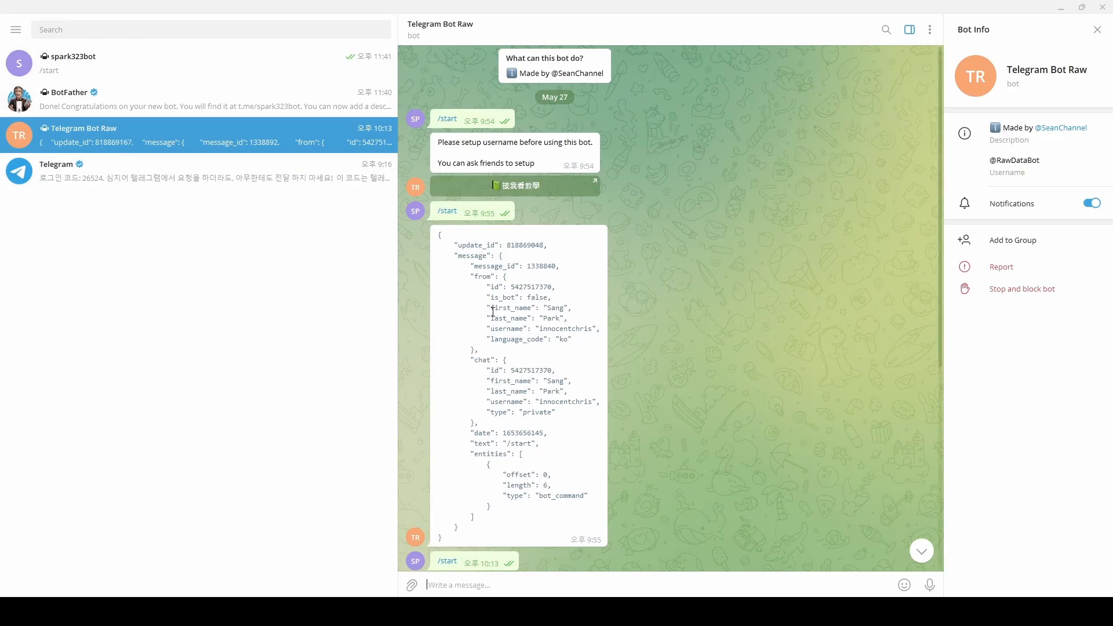
# - Locate the chat ID in Telegram Bot Raw's latest reply and the bot's API token in the BotFather chat
pyautogui.scroll(-5, 492, 312)
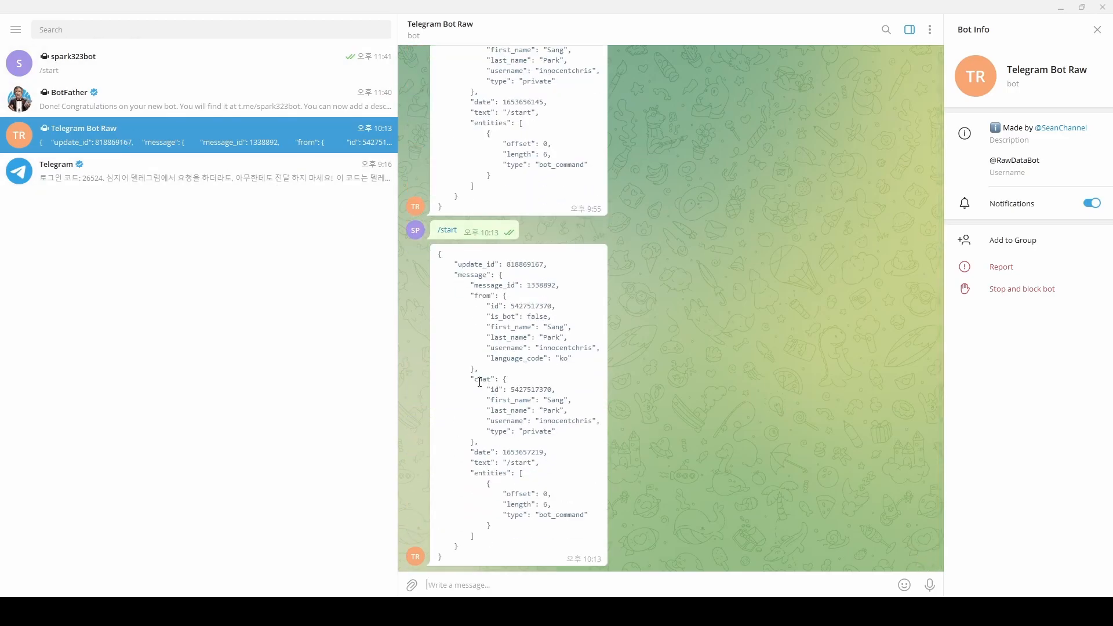
pyautogui.moveTo(512, 390); pyautogui.dragTo(553, 391)
pyautogui.click(553, 391)
pyautogui.doubleClick(539, 391)
pyautogui.click(310, 108)
pyautogui.moveTo(624, 506); pyautogui.dragTo(436, 511)
pyautogui.click(272, 139)
pyautogui.doubleClick(529, 390)
pyautogui.doubleClick(481, 379)
pyautogui.doubleClick(541, 390)
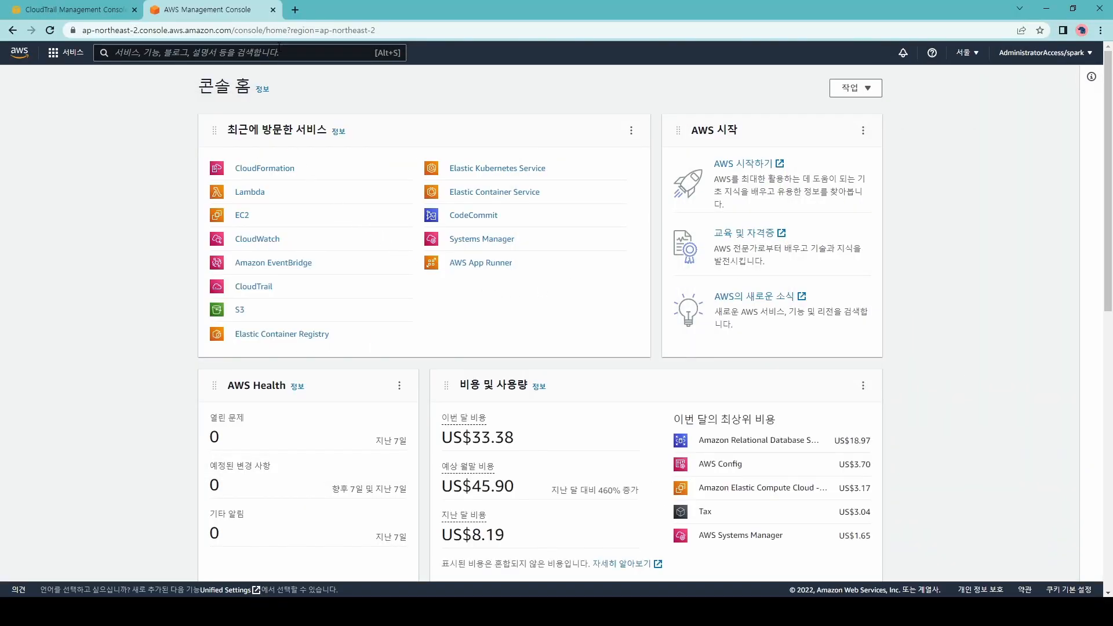
# - Switch to the AWS console, open CloudFormation through a service search, and start creating a new stack
pyautogui.click(279, 49)
pyautogui.write('cloudform')
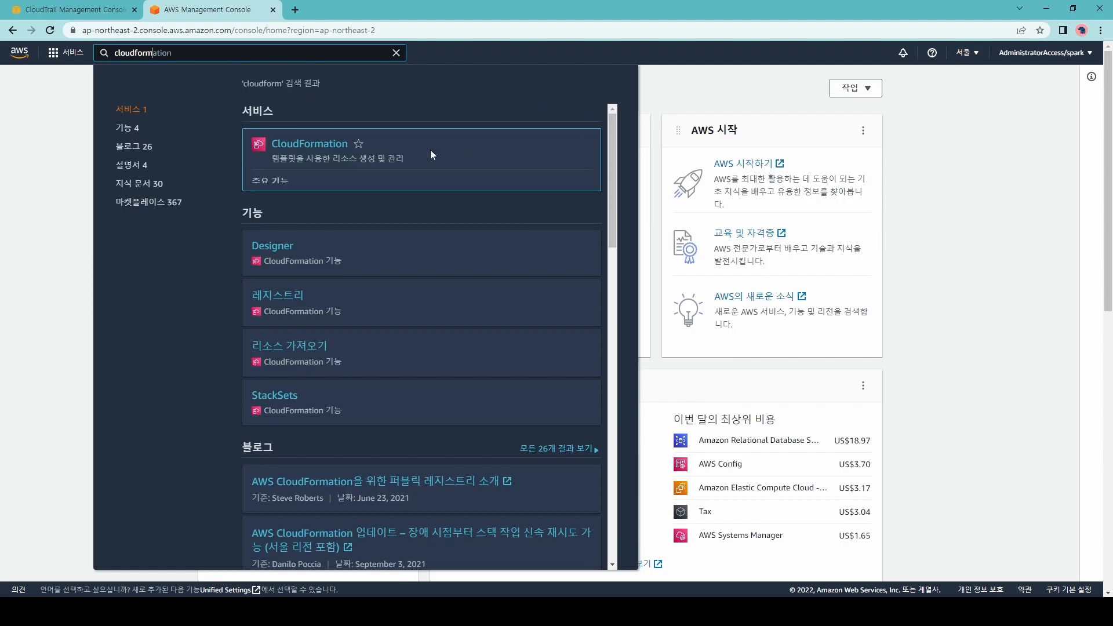
pyautogui.click(308, 144)
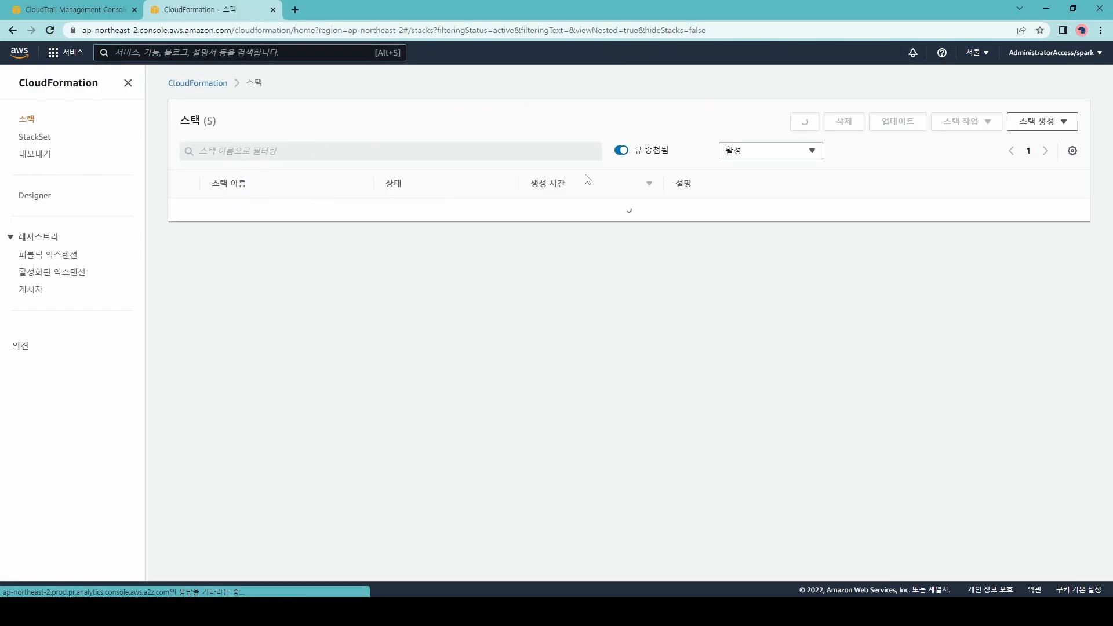
pyautogui.click(1038, 121)
pyautogui.click(986, 137)
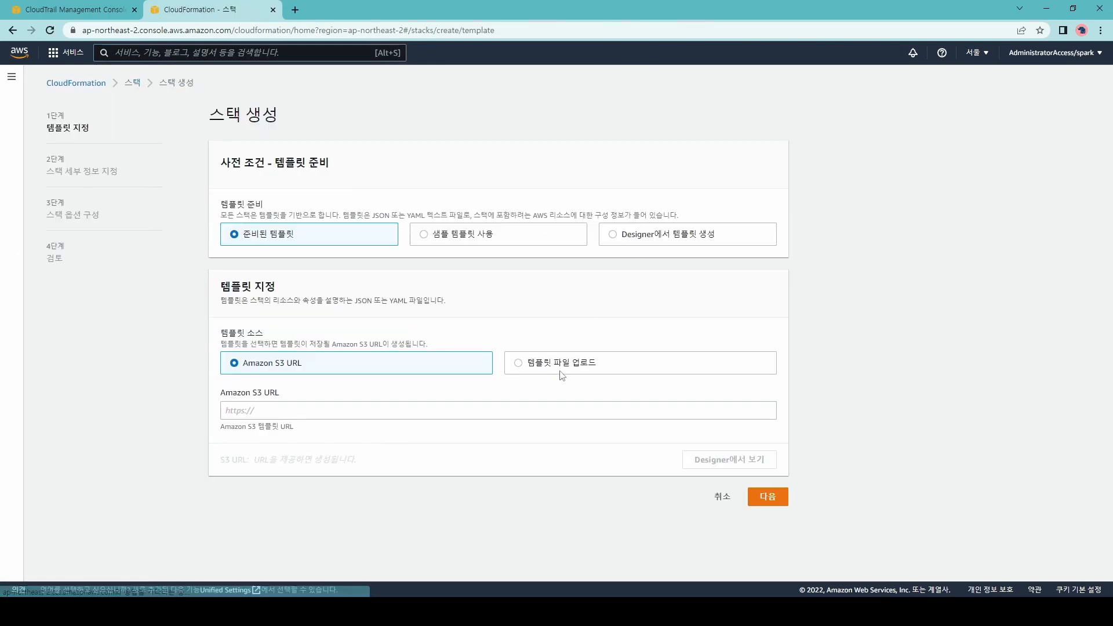
# - Upload cf_template.yml as the stack's template file and continue to the stack details
pyautogui.click(559, 365)
pyautogui.click(256, 410)
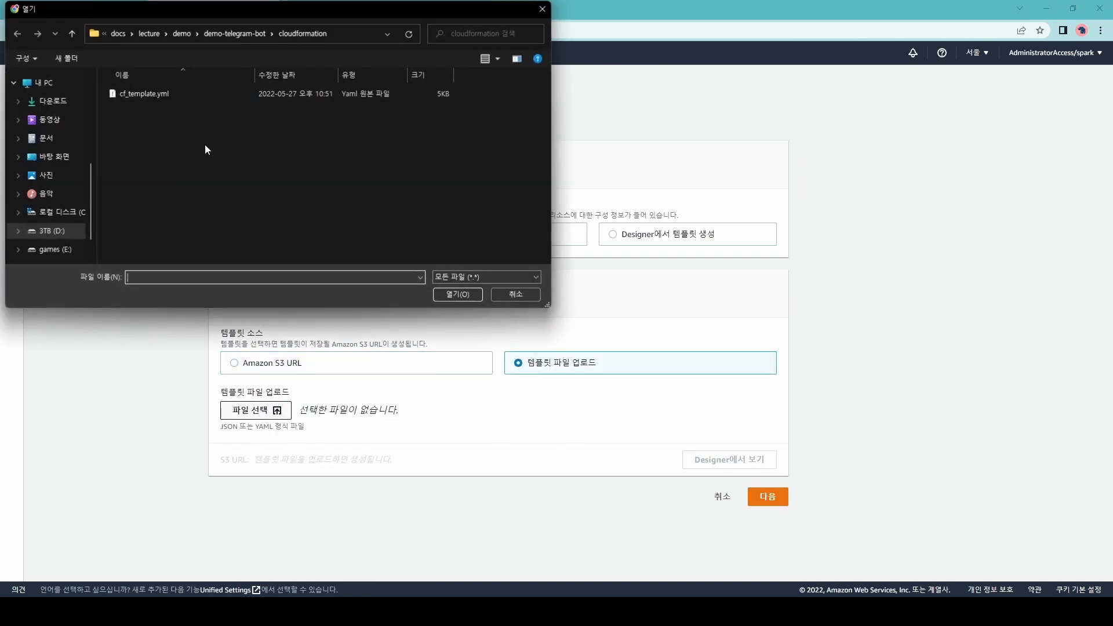
pyautogui.doubleClick(162, 94)
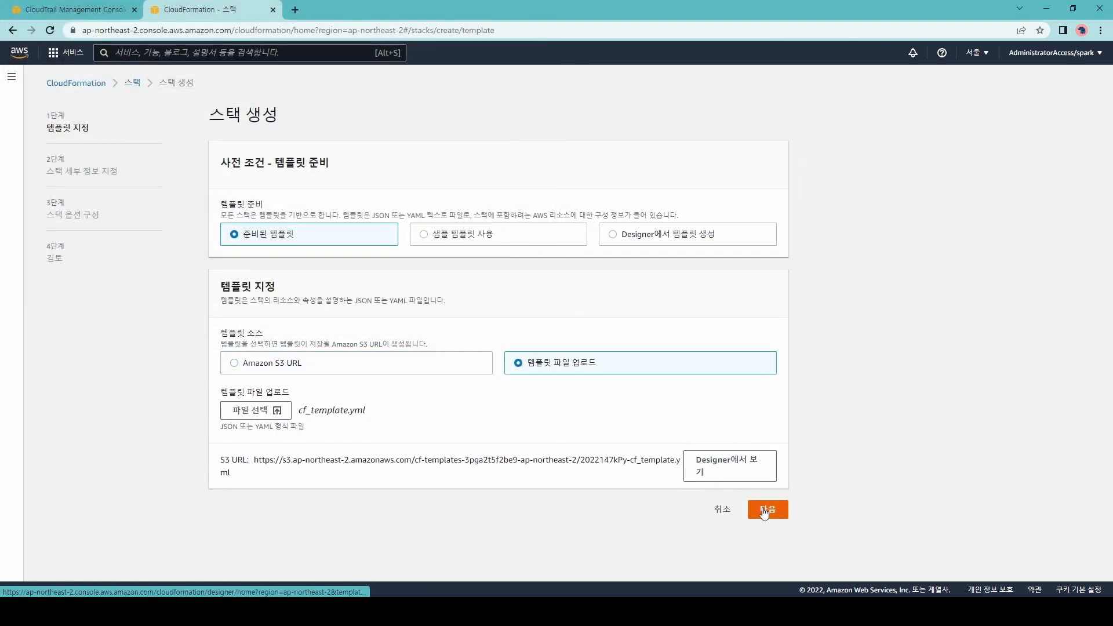
pyautogui.click(766, 501)
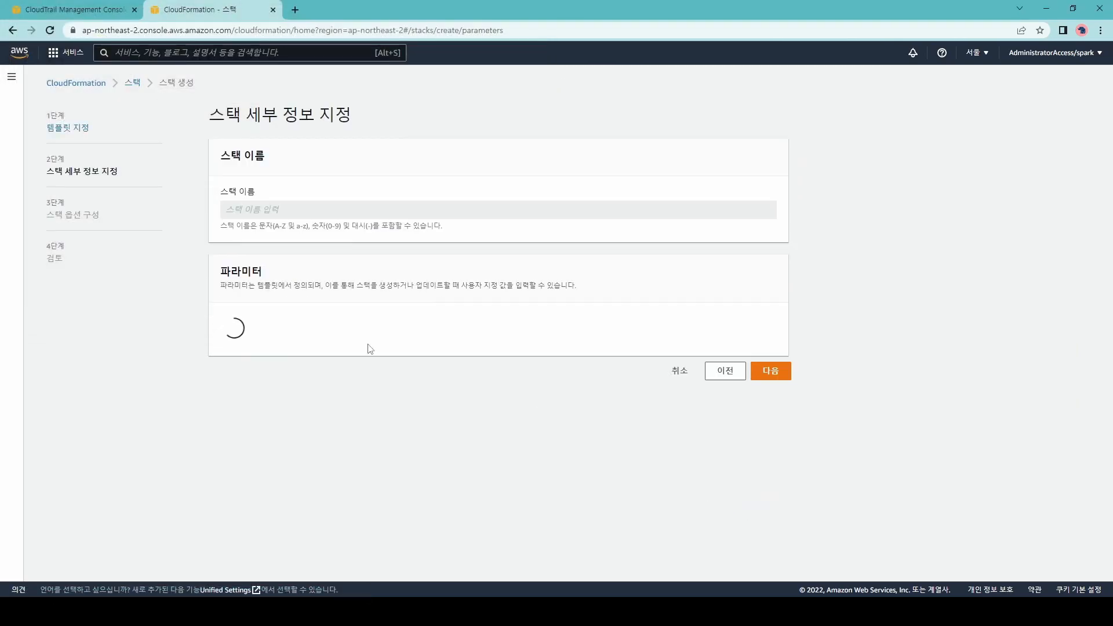
# - Name the new CloudFormation stack Demo-Telegram
pyautogui.click(301, 208)
pyautogui.write('Demo-T')
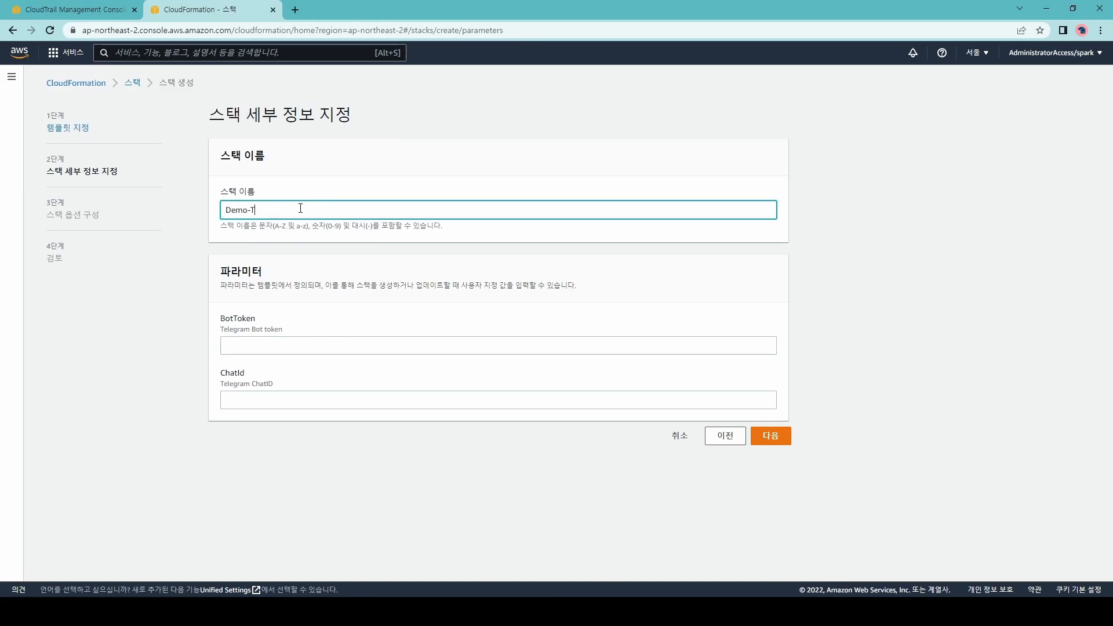
pyautogui.write('elegram')
# - Copy the bot's API token from the BotFather chat in Telegram and paste it into the stack's BotToken parameter
pyautogui.click(306, 344)
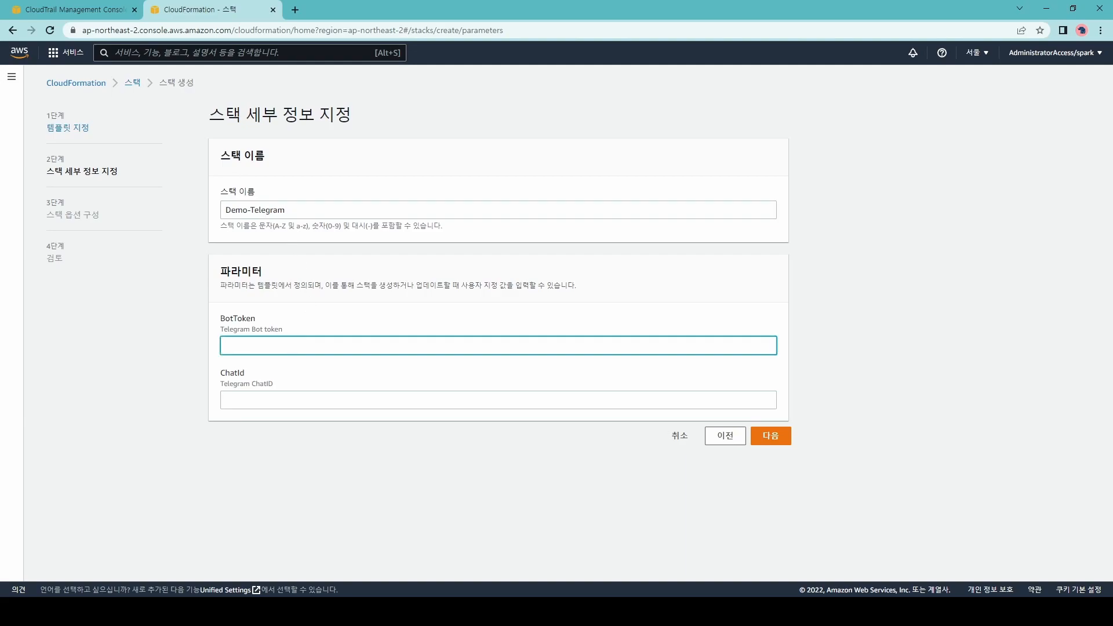
pyautogui.hotkey('alt', 'Tab')
pyautogui.click(284, 270)
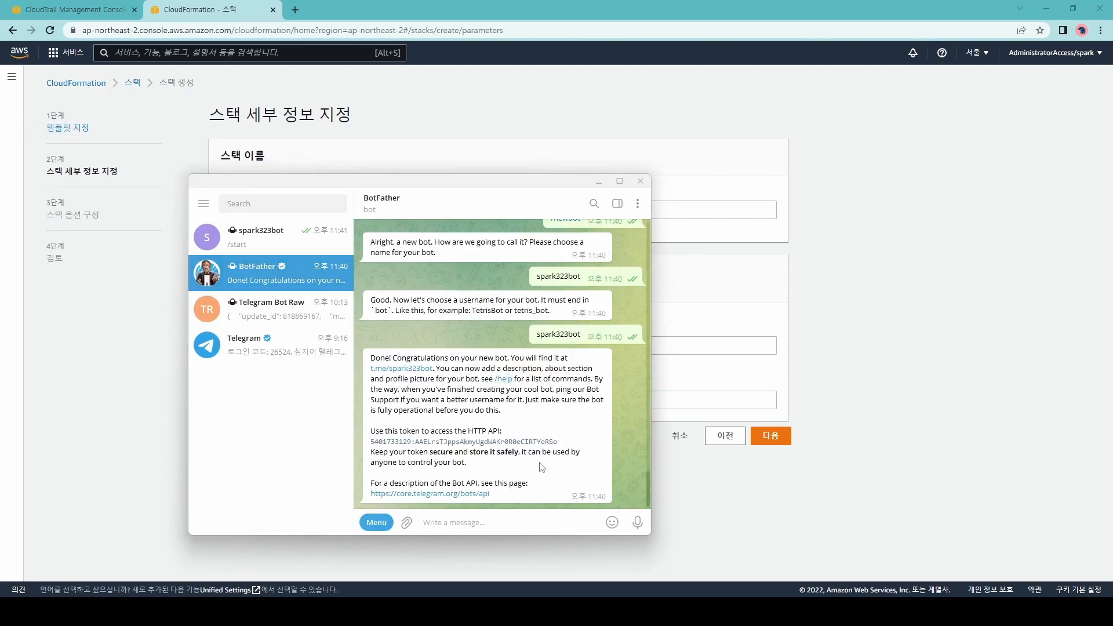
pyautogui.moveTo(564, 448); pyautogui.dragTo(371, 442)
pyautogui.moveTo(558, 443); pyautogui.dragTo(371, 443)
pyautogui.hotkey('ctrl', 'c')
pyautogui.click(711, 342)
pyautogui.hotkey('ctrl', 'v')
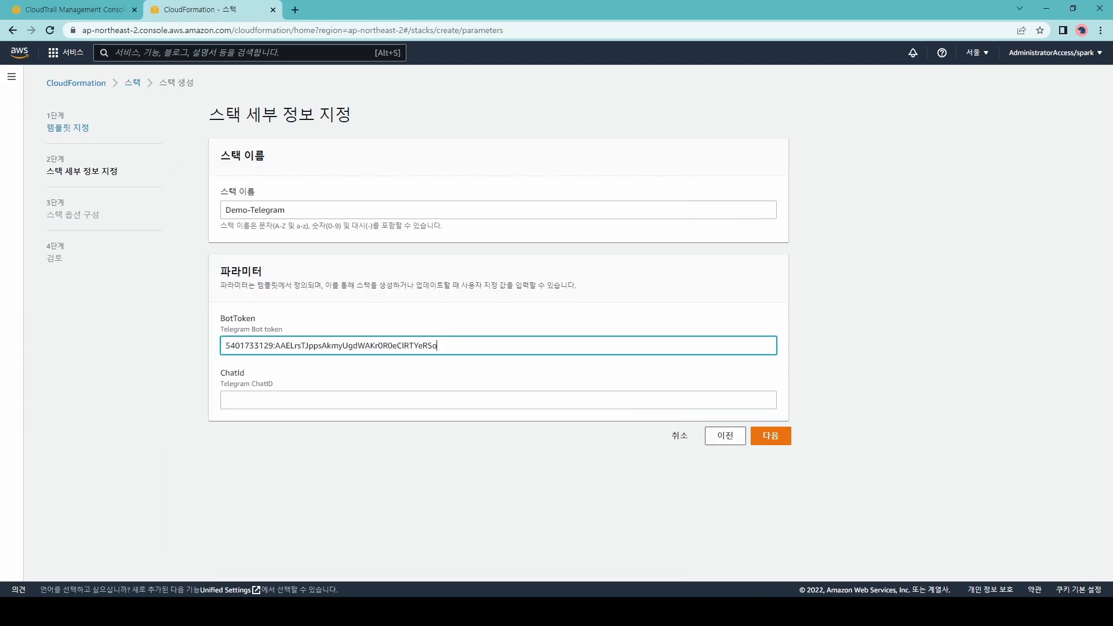
# - Copy the chat ID from Telegram Bot Raw's reply in Telegram and paste it into the stack's ChatId parameter
pyautogui.hotkey('alt', 'Tab')
pyautogui.click(271, 309)
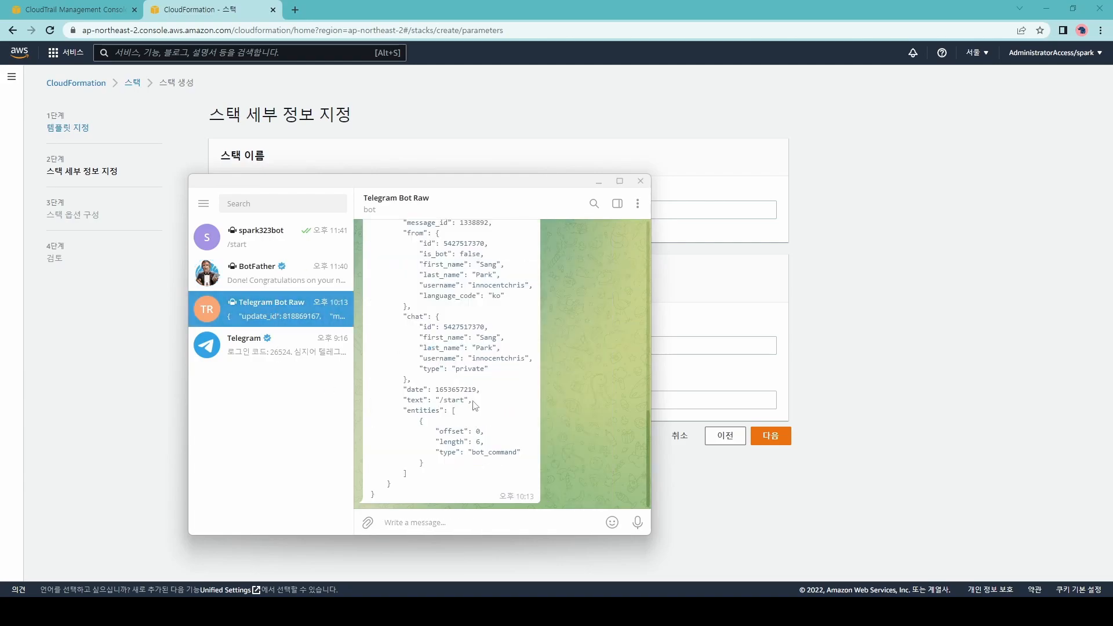
pyautogui.doubleClick(464, 327)
pyautogui.scroll(1, 448, 319)
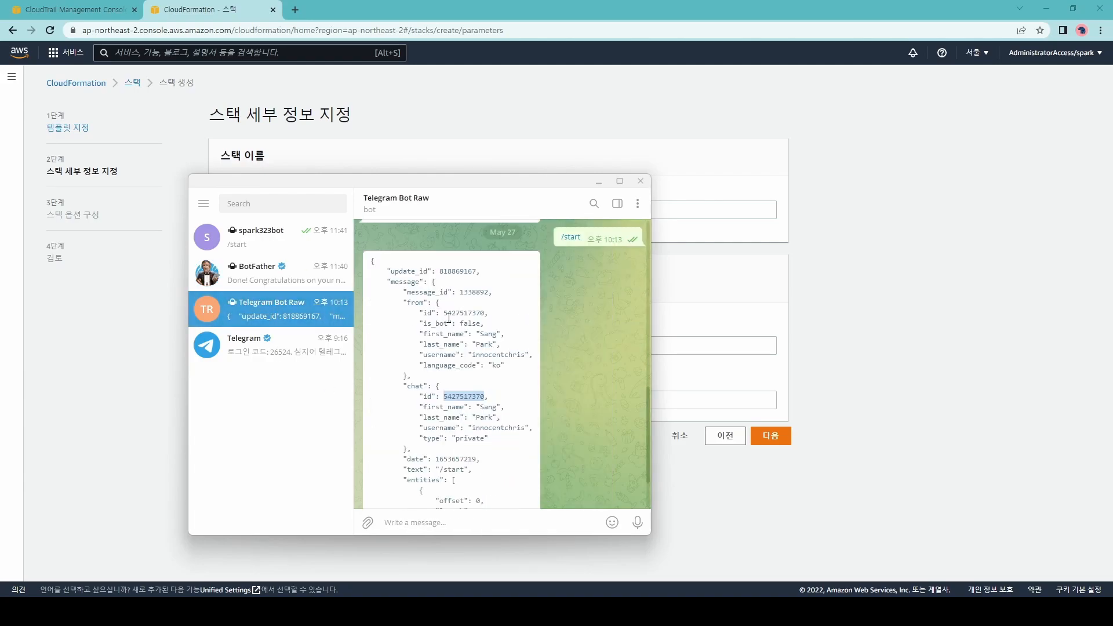
pyautogui.scroll(-1, 449, 319)
pyautogui.hotkey('alt', 'Tab')
pyautogui.click(664, 400)
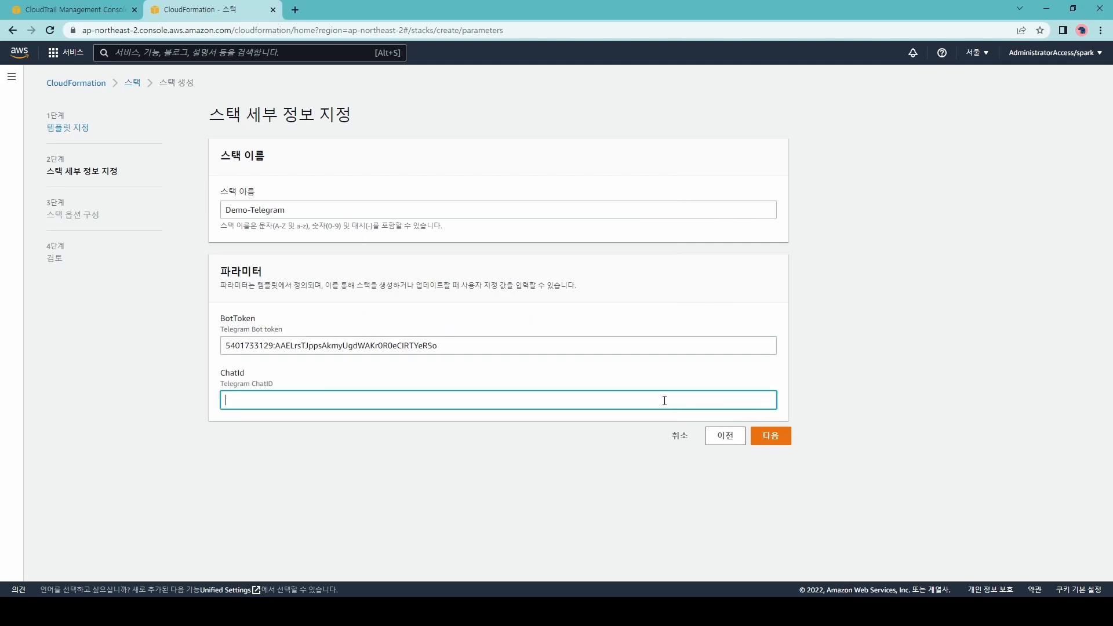
pyautogui.hotkey('ctrl', 'v')
# - Keep the default stack options, acknowledge that CloudFormation may create IAM resources, and create the stack
pyautogui.click(771, 436)
pyautogui.scroll(-5, 752, 452)
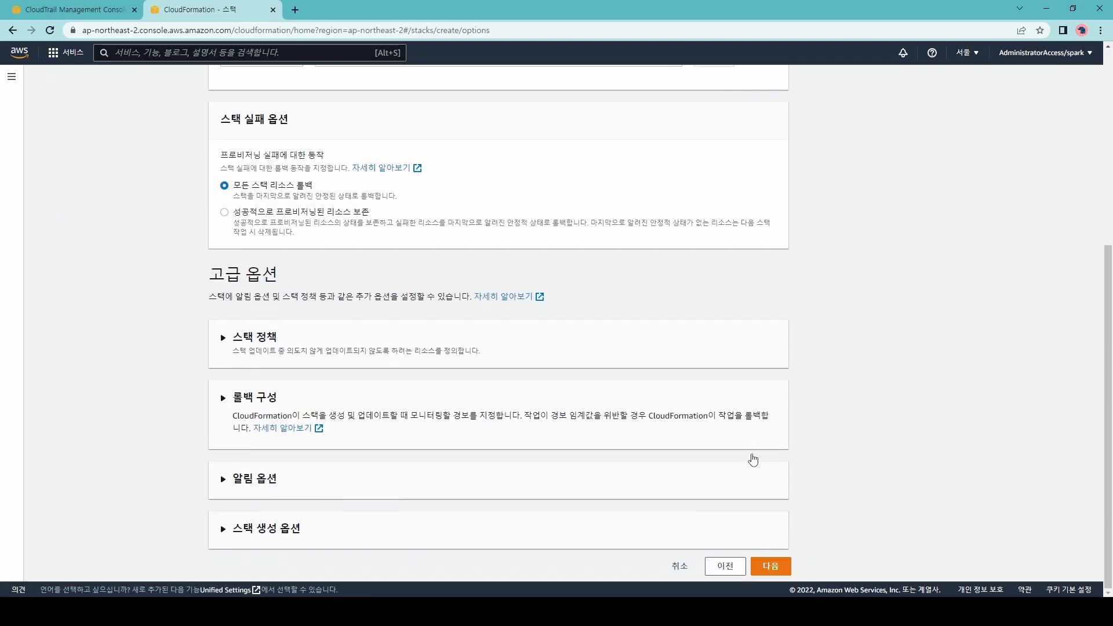
pyautogui.click(771, 566)
pyautogui.scroll(-15, 776, 557)
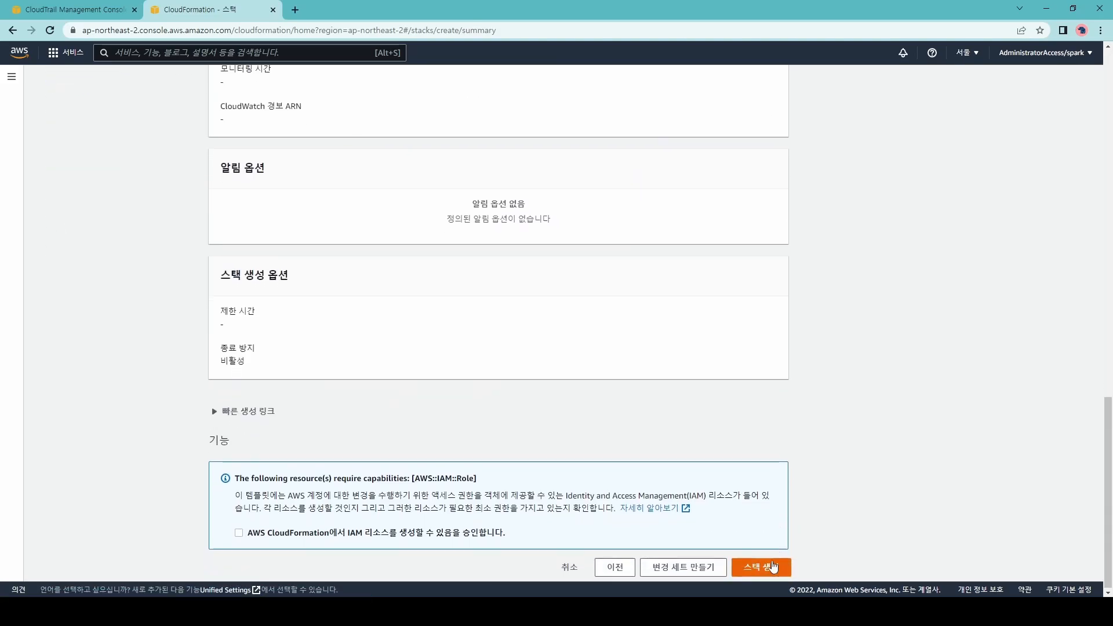
pyautogui.click(239, 532)
pyautogui.click(772, 566)
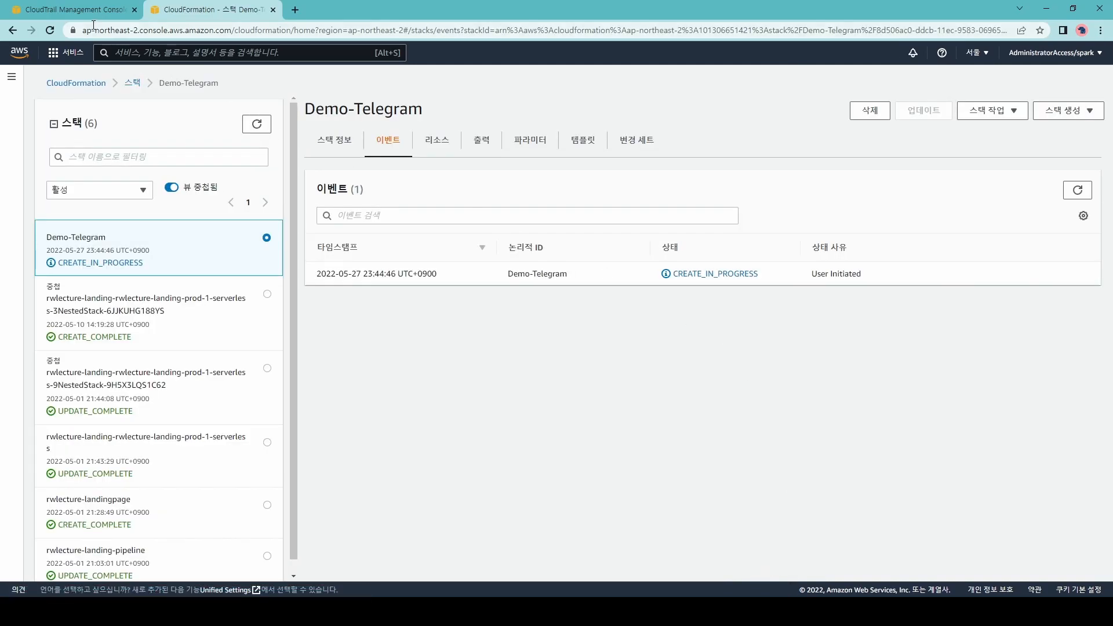
# - Search the AWS services for cloudtrail, open CloudTrail in a new browser tab, and go to its list of trails
pyautogui.write('cl')
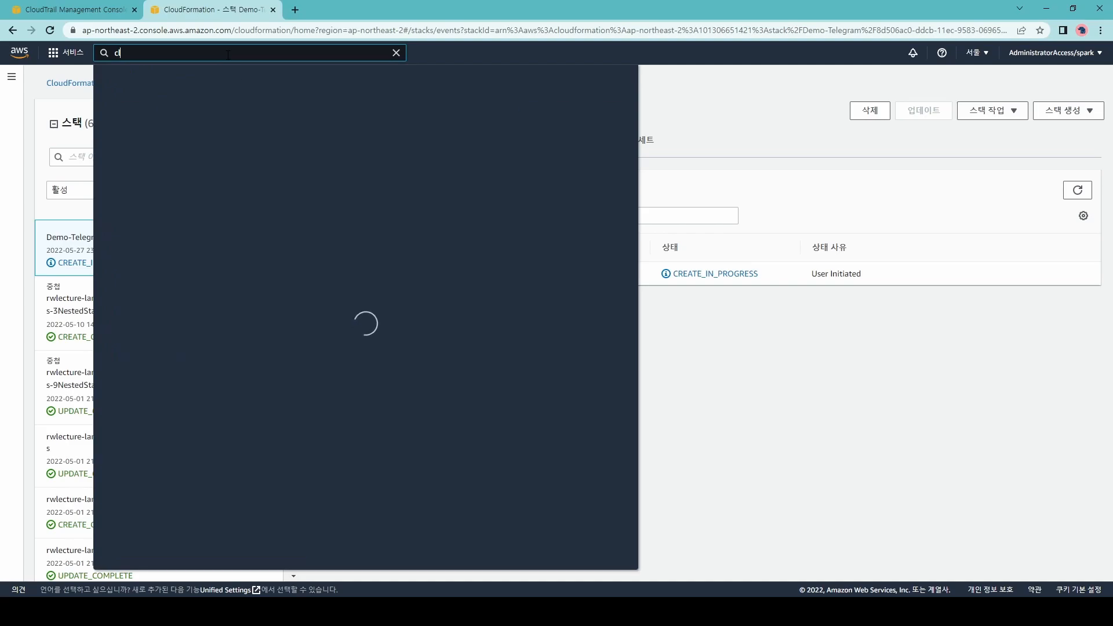
pyautogui.write('oudtrail')
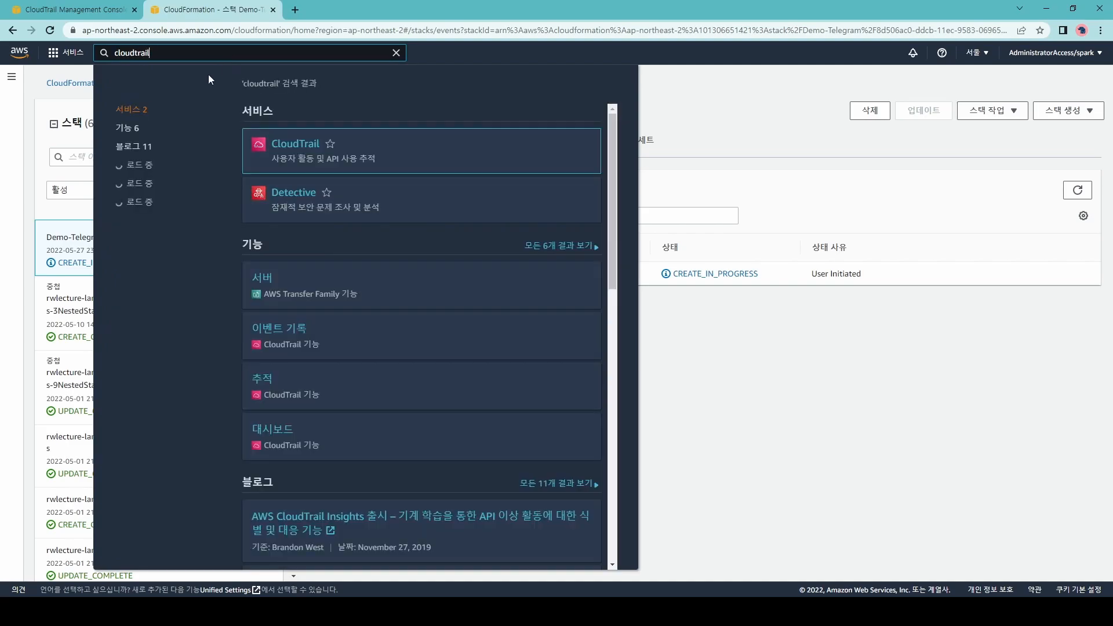
pyautogui.middleClick(303, 145)
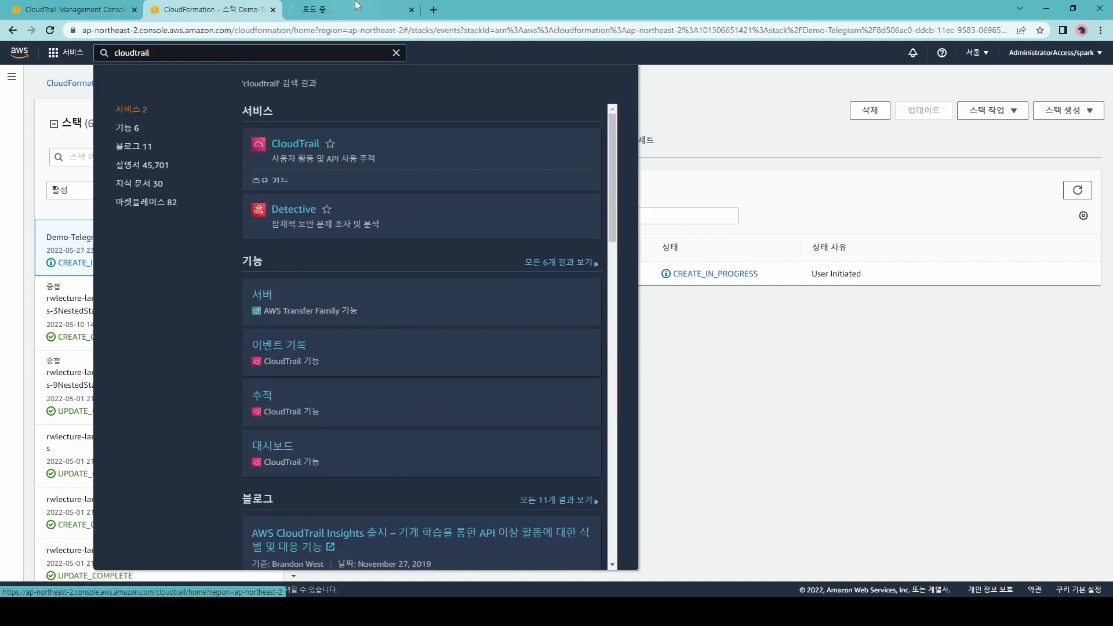
pyautogui.click(352, 3)
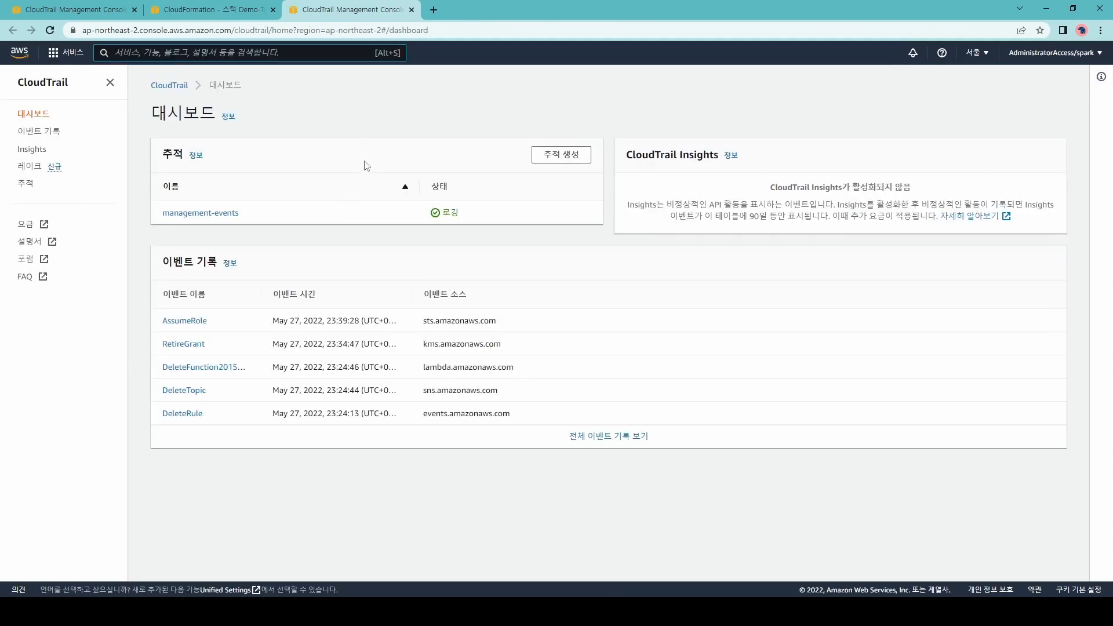
pyautogui.click(26, 184)
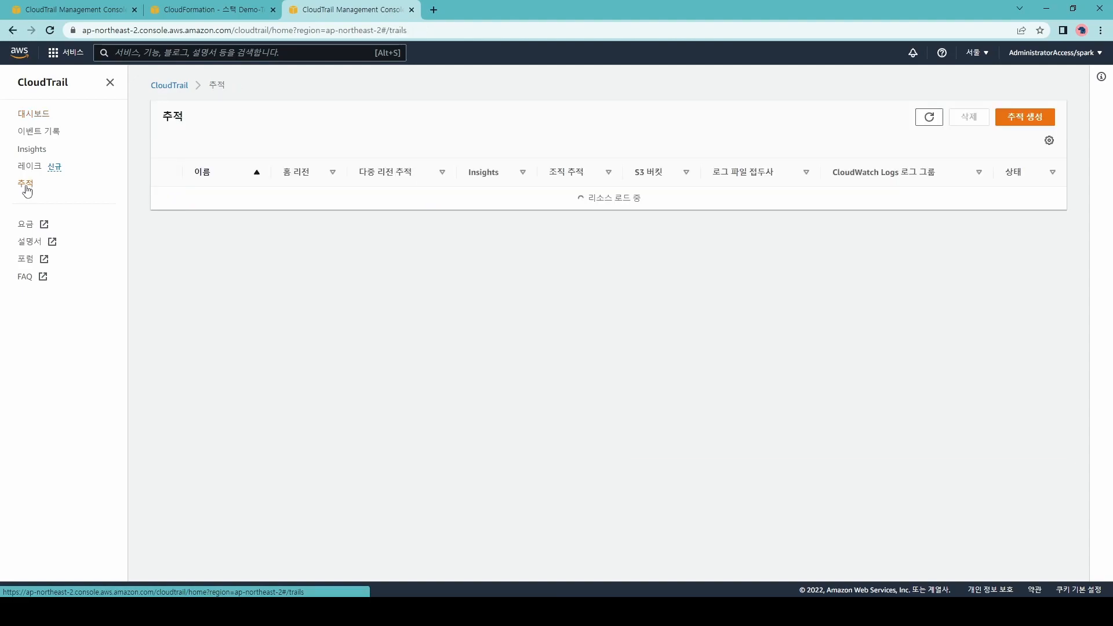
pyautogui.click(1016, 116)
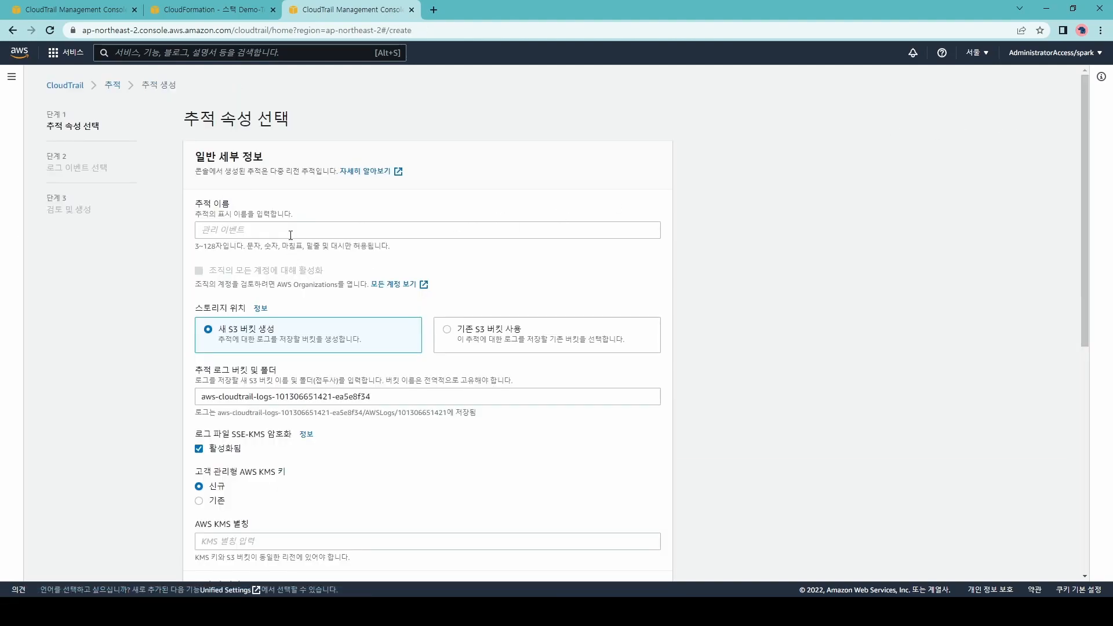
pyautogui.click(288, 234)
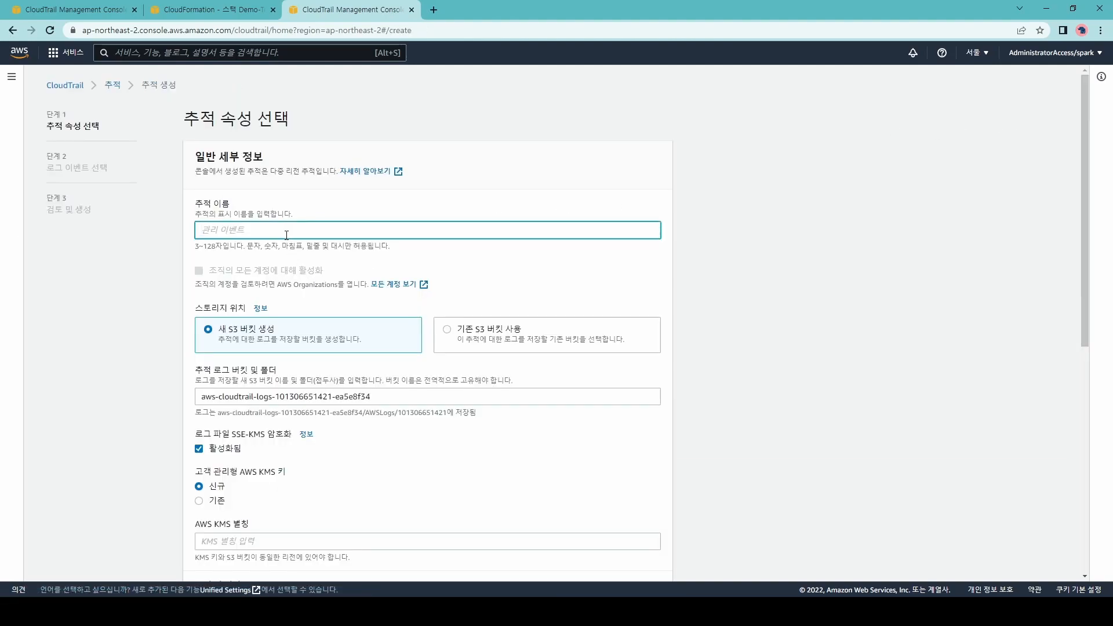
pyautogui.write('Demo-CloudTrail')
pyautogui.scroll(-7, 450, 418)
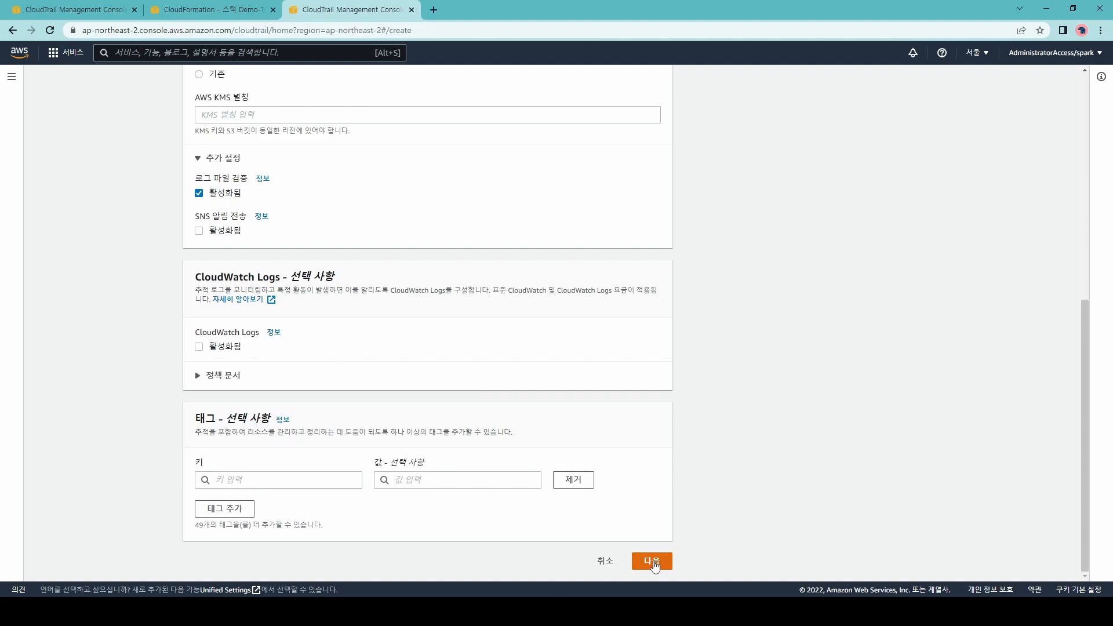
pyautogui.click(653, 562)
pyautogui.click(603, 562)
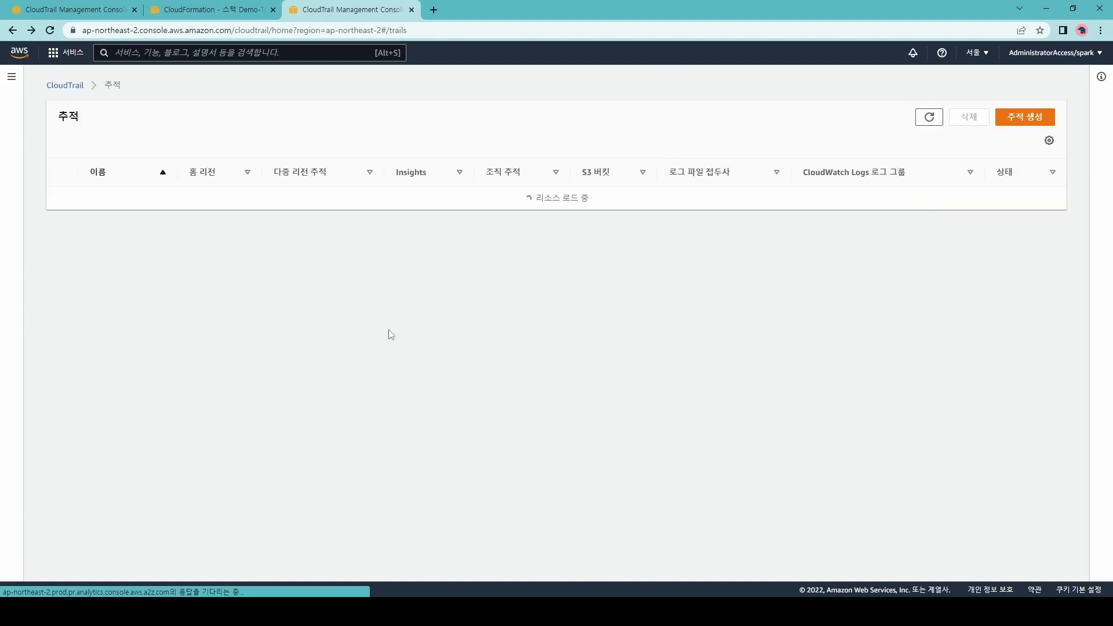
# - Check the existing management-events trail in the CloudTrail trail list
pyautogui.moveTo(117, 220); pyautogui.dragTo(86, 205)
pyautogui.click(138, 222)
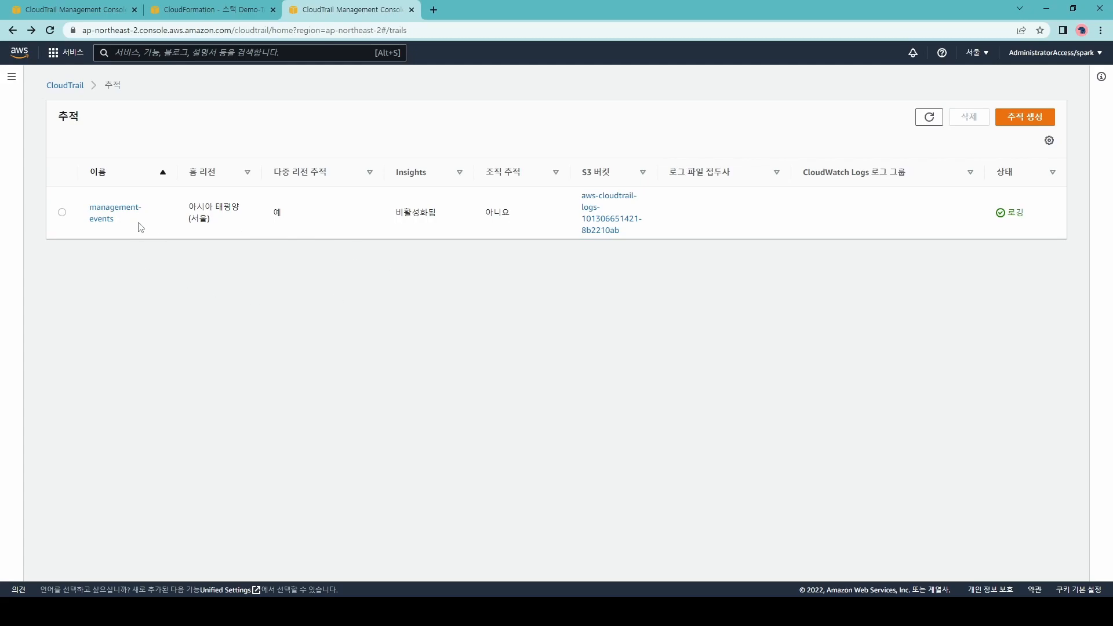
pyautogui.moveTo(139, 226); pyautogui.dragTo(87, 207)
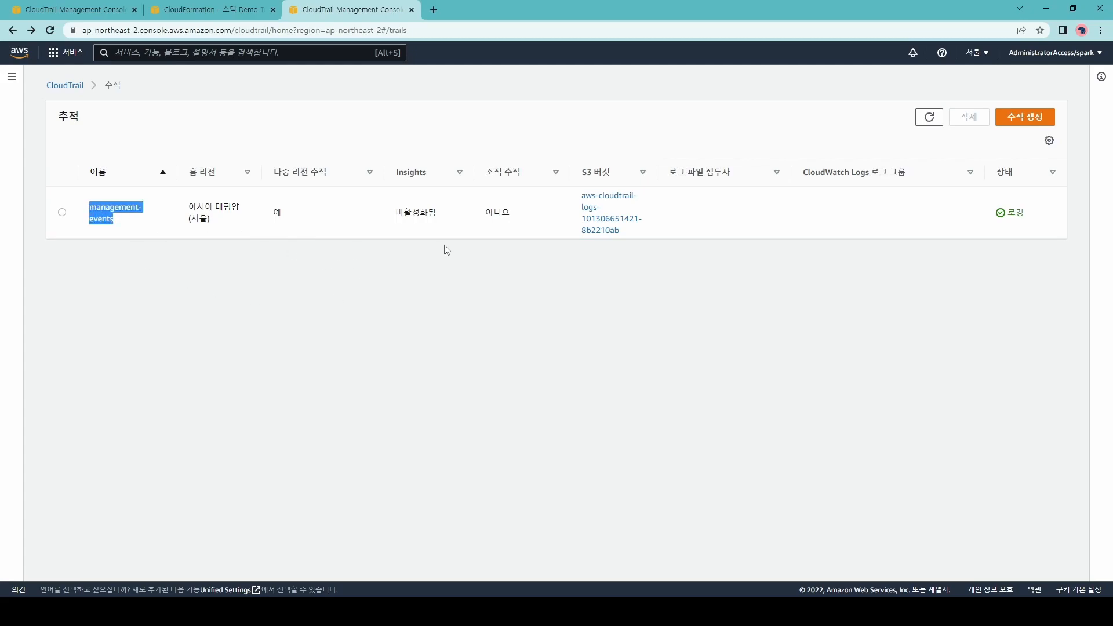
# - Return to the Demo-Telegram stack in CloudFormation and examine its resources, including the EC2Event rule
pyautogui.hotkey('ctrl', 'pageup')
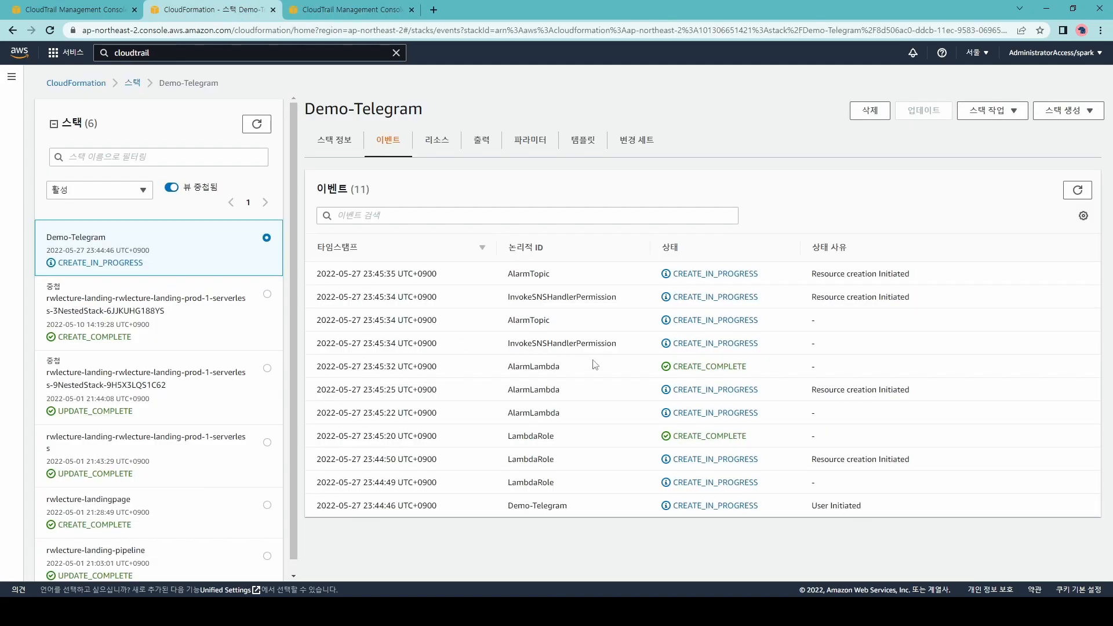
pyautogui.click(338, 143)
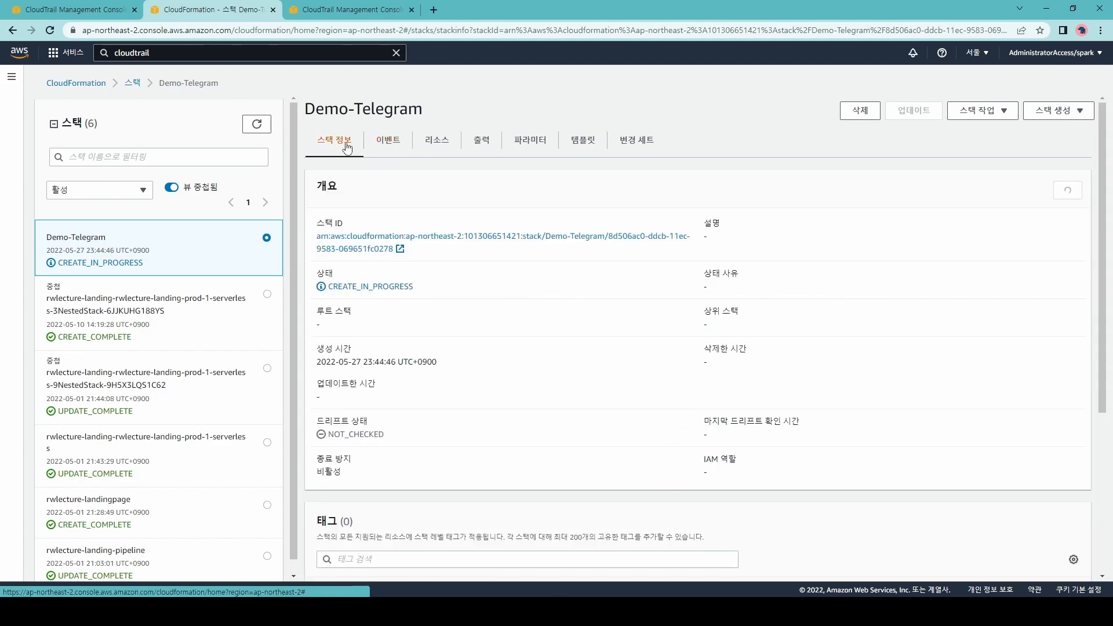
pyautogui.click(447, 148)
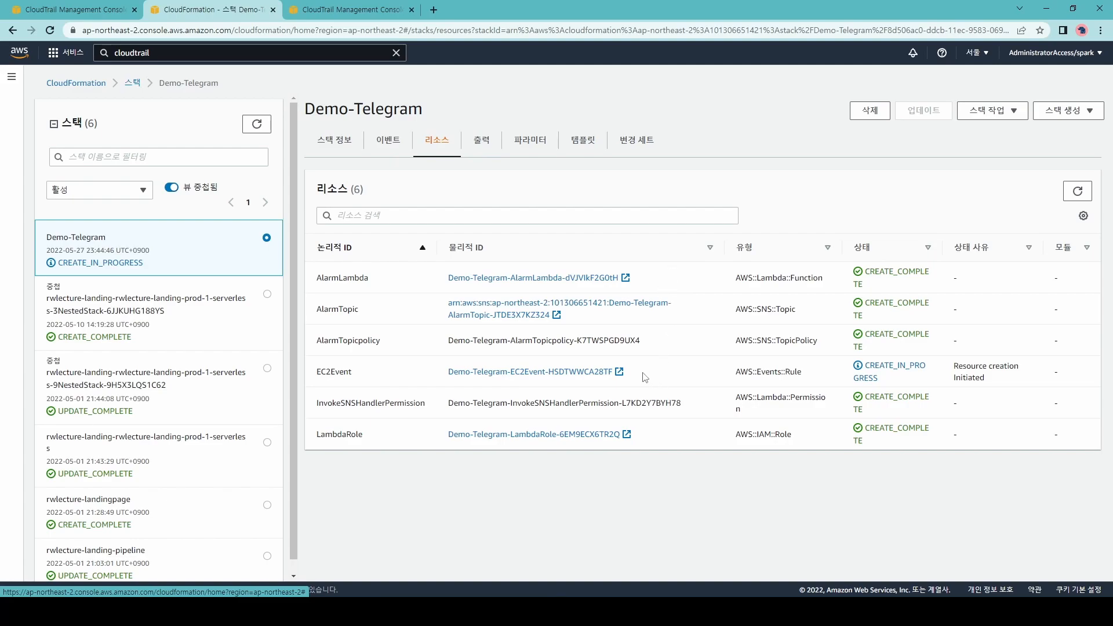
pyautogui.moveTo(614, 373); pyautogui.dragTo(444, 374)
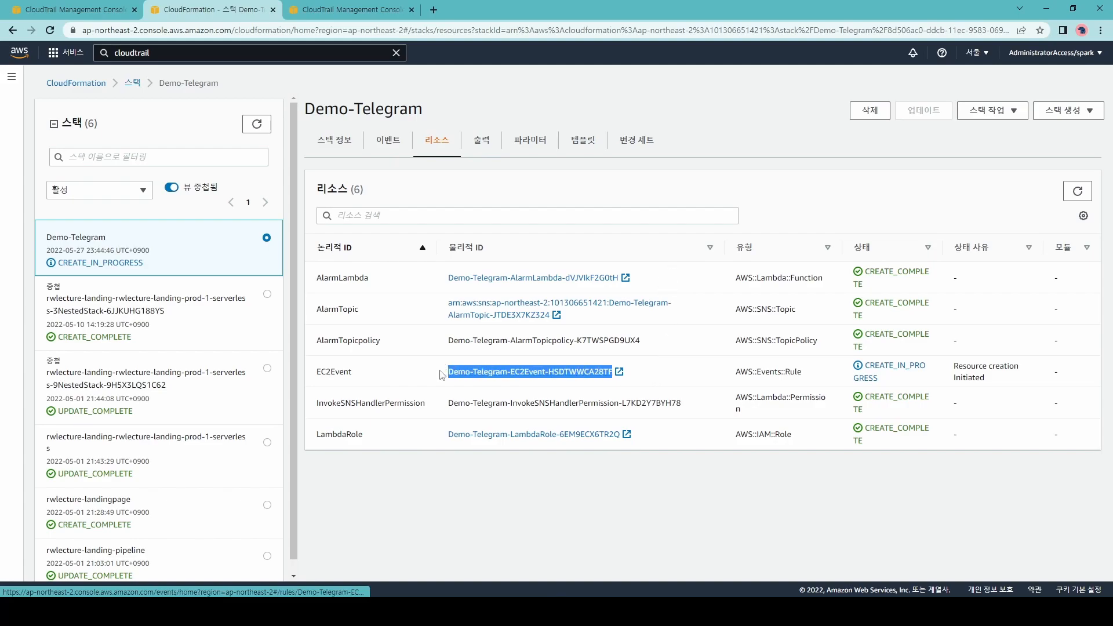
pyautogui.click(658, 383)
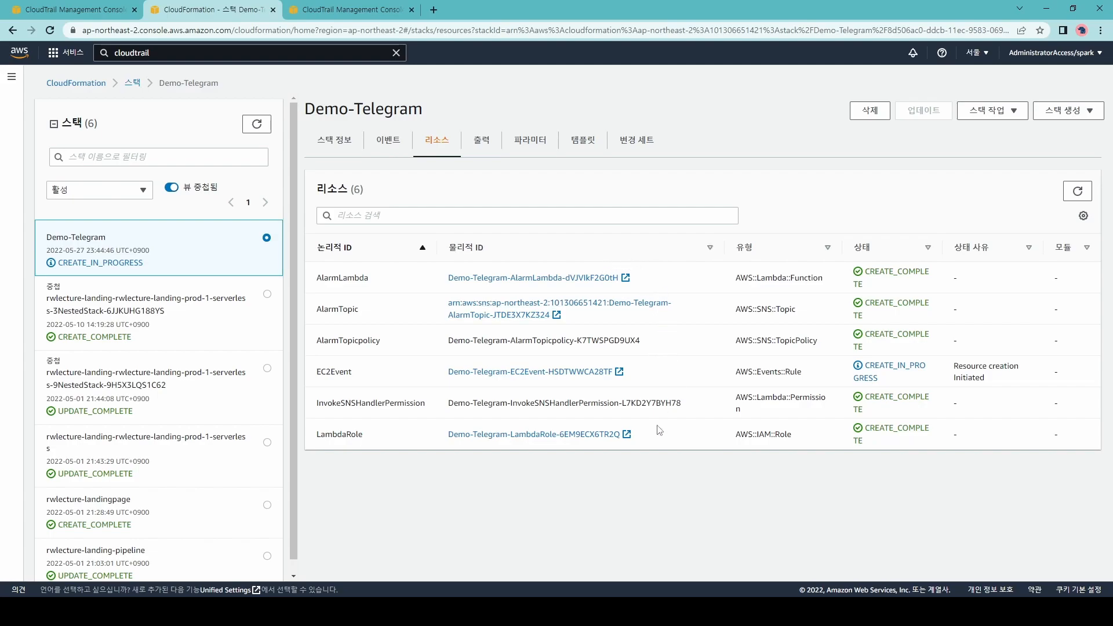
# - Check the creation status of the EC2Event resource and refresh the stack's resource list
pyautogui.moveTo(365, 438); pyautogui.dragTo(344, 400)
pyautogui.click(672, 365)
pyautogui.moveTo(881, 378); pyautogui.dragTo(864, 366)
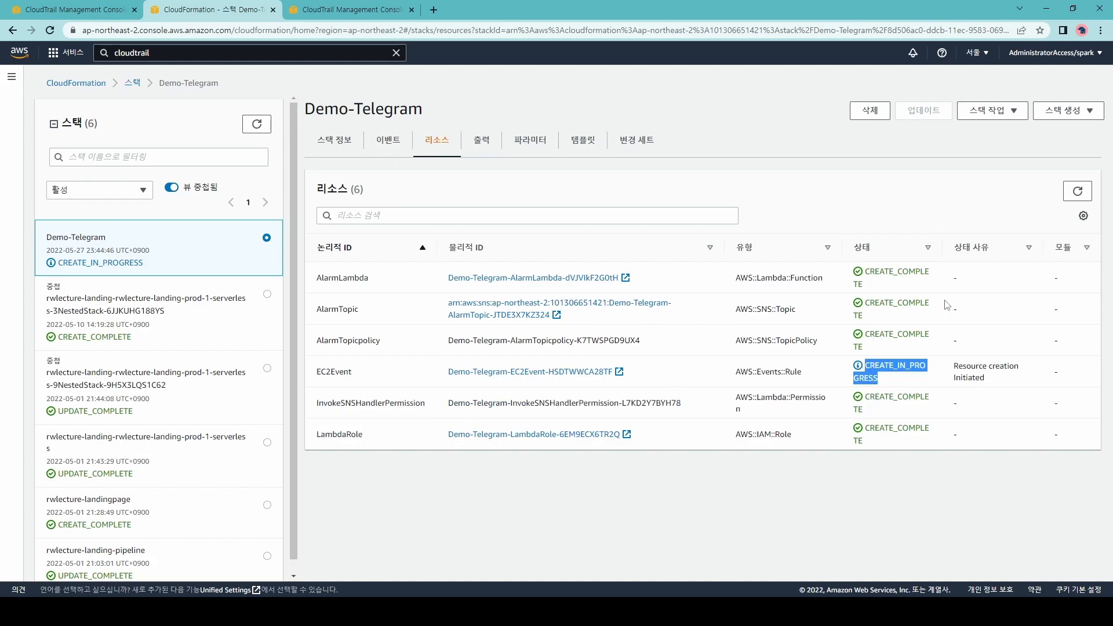
pyautogui.click(1078, 194)
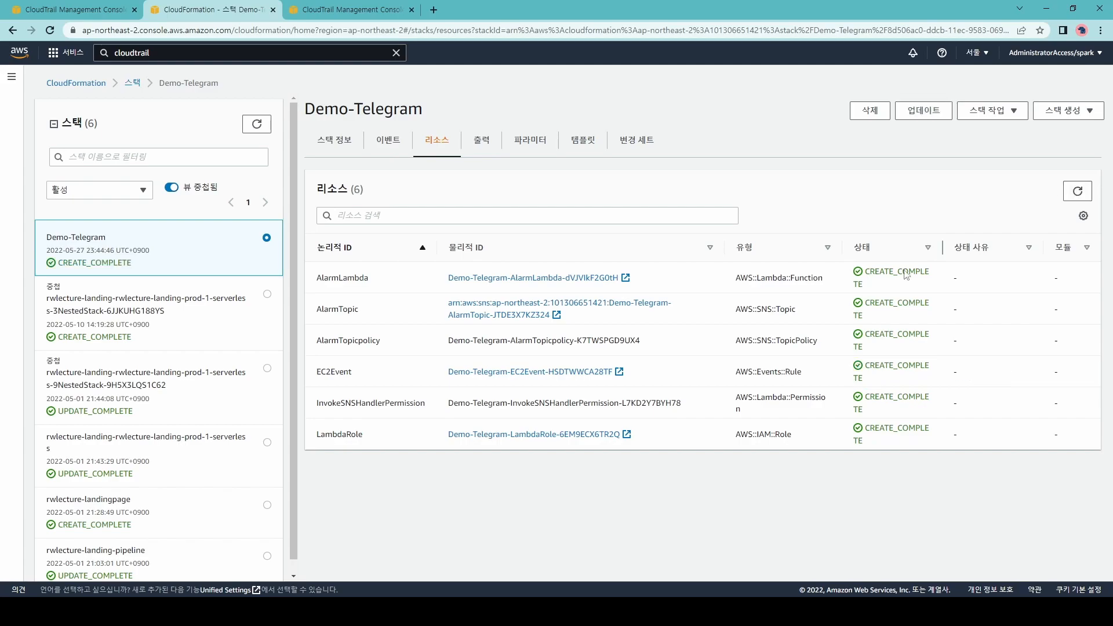
# - Open the EC2Event rule in Amazon EventBridge and examine its event pattern's detail type and security group event names
pyautogui.click(625, 371)
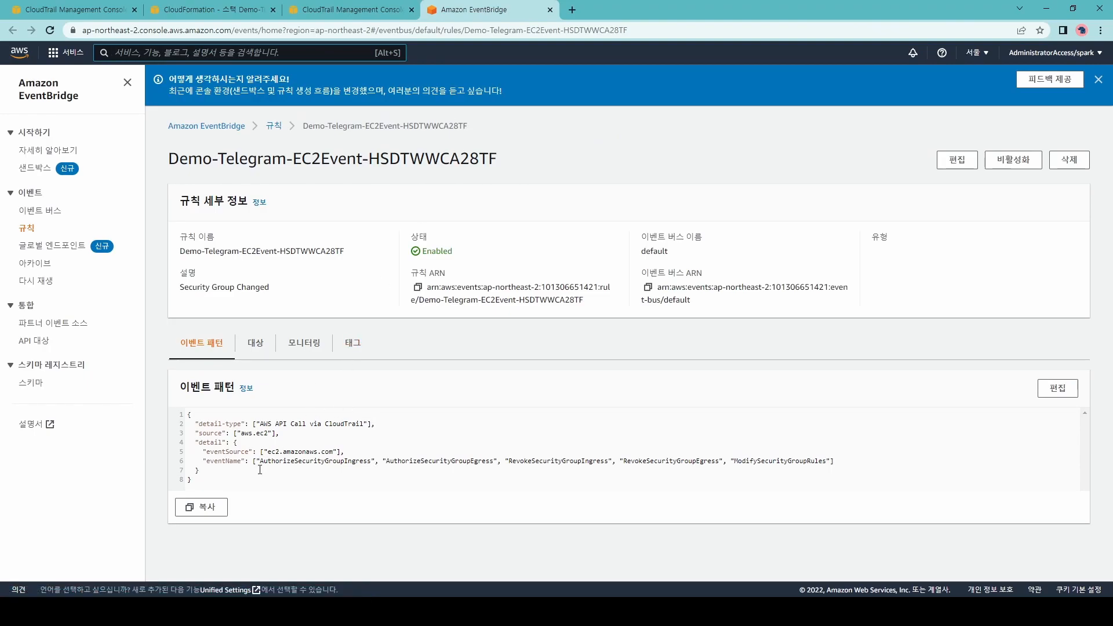
pyautogui.moveTo(223, 475); pyautogui.dragTo(193, 422)
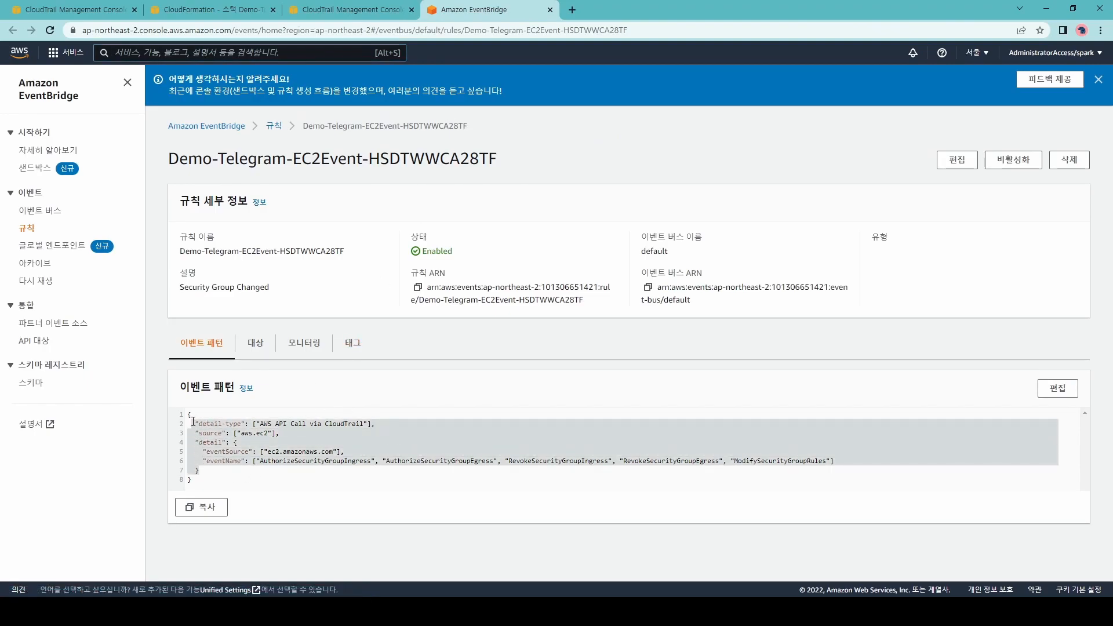
pyautogui.click(319, 452)
pyautogui.moveTo(265, 424); pyautogui.dragTo(359, 423)
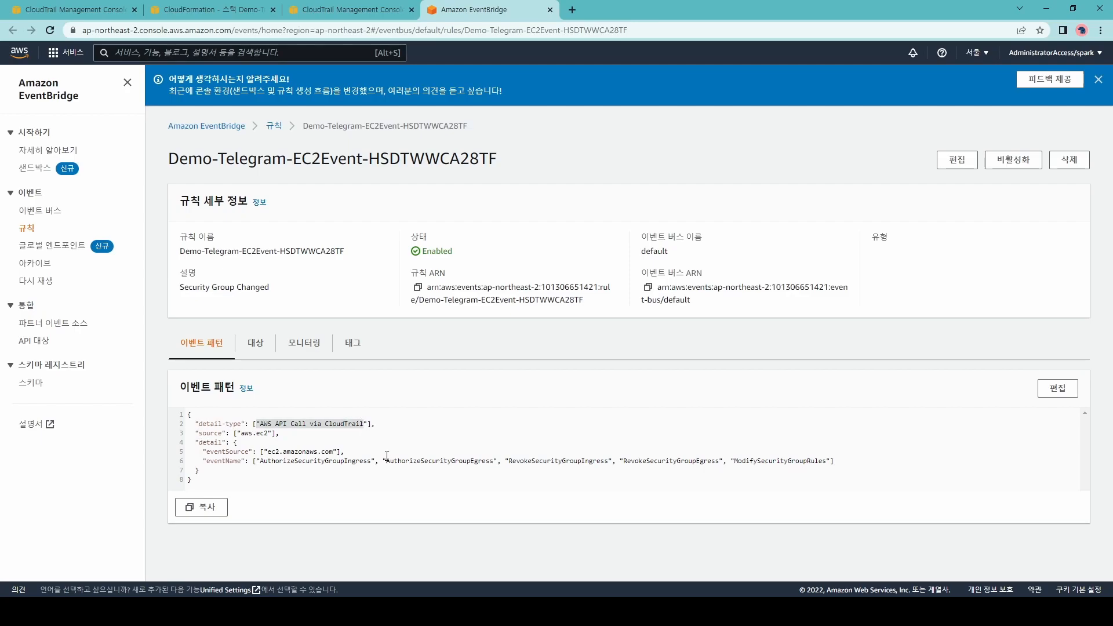
pyautogui.doubleClick(268, 462)
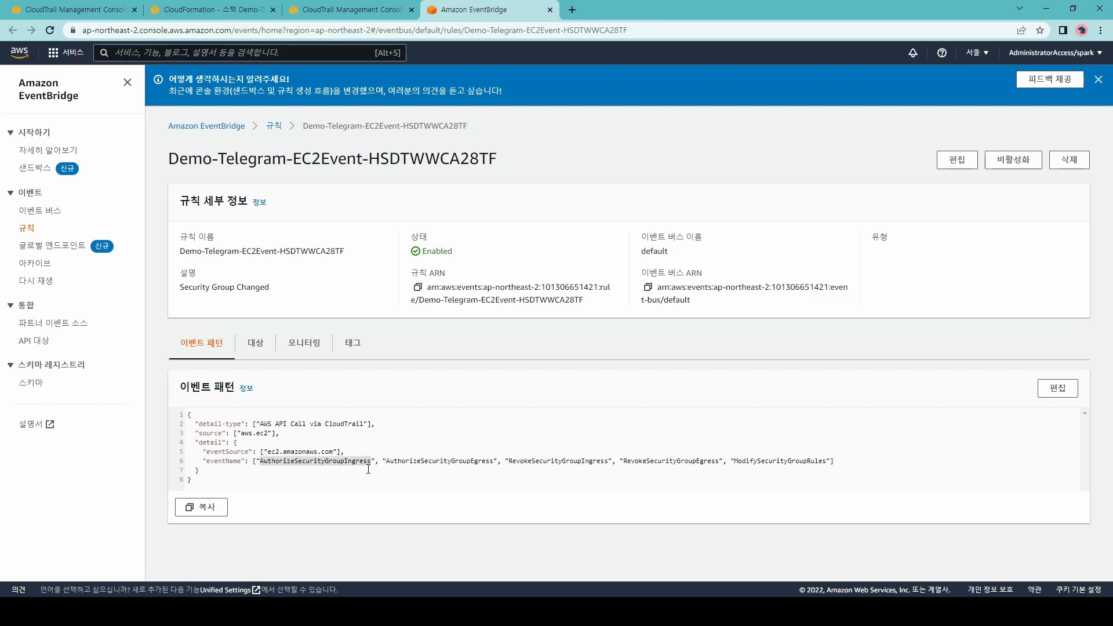
pyautogui.click(436, 461)
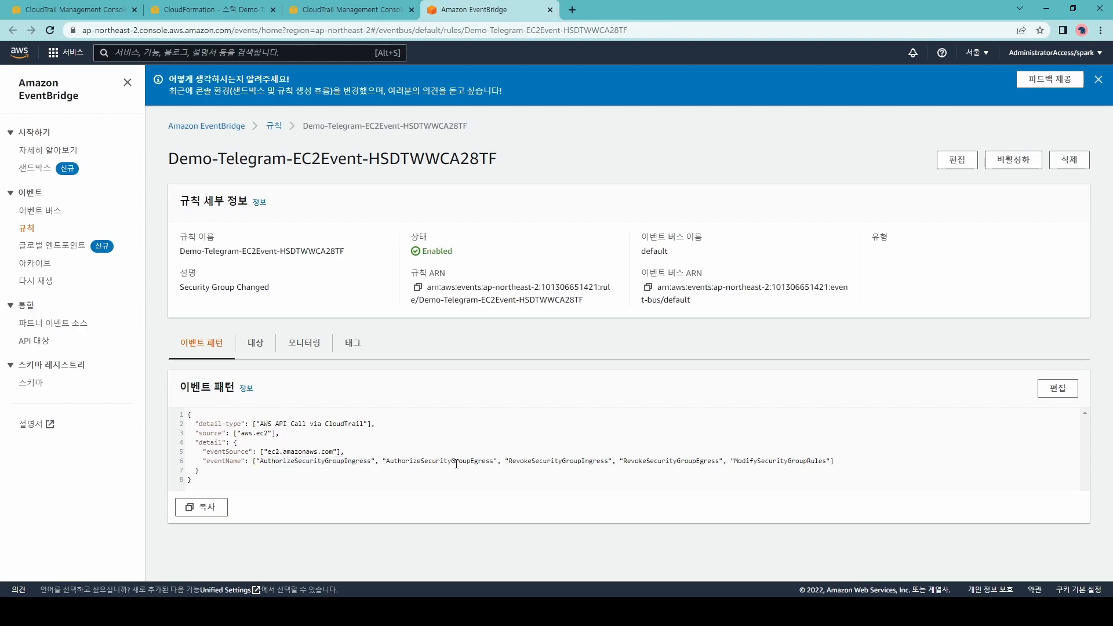
pyautogui.tripleClick(457, 464)
pyautogui.click(523, 441)
pyautogui.moveTo(501, 462); pyautogui.dragTo(611, 462)
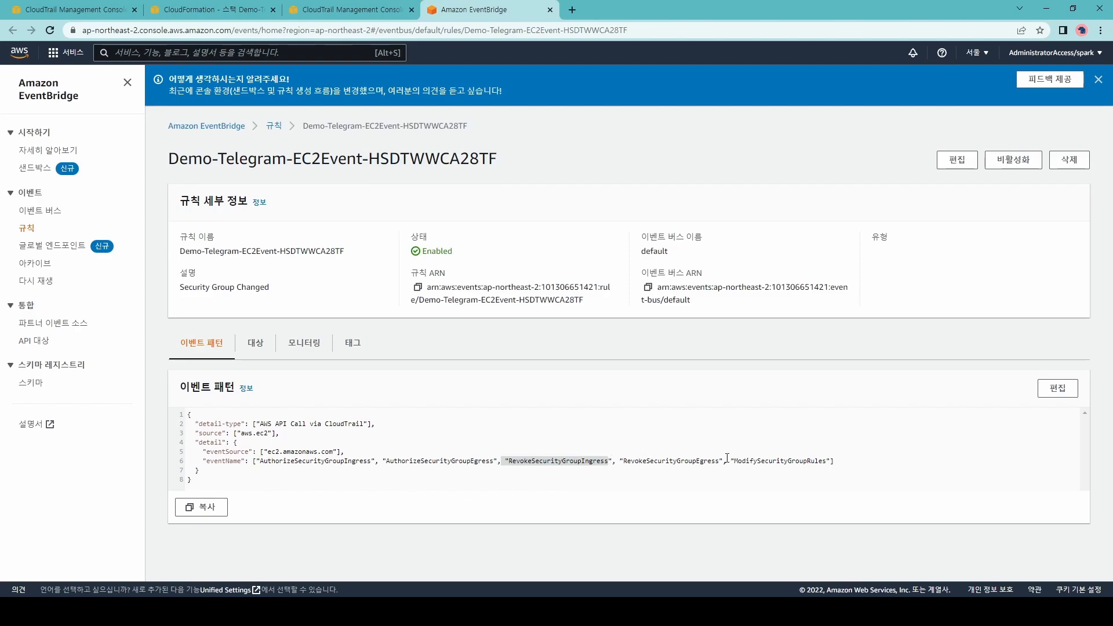
pyautogui.moveTo(734, 461); pyautogui.dragTo(824, 461)
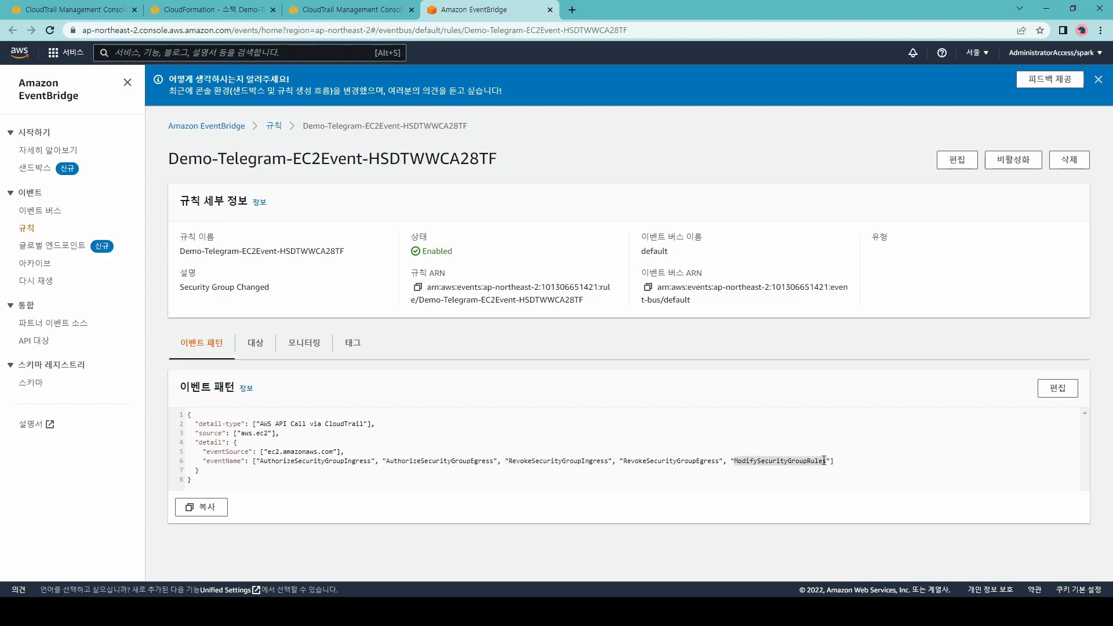
# - Examine the list of security group event names in the EC2Event rule's event pattern
pyautogui.click(226, 417)
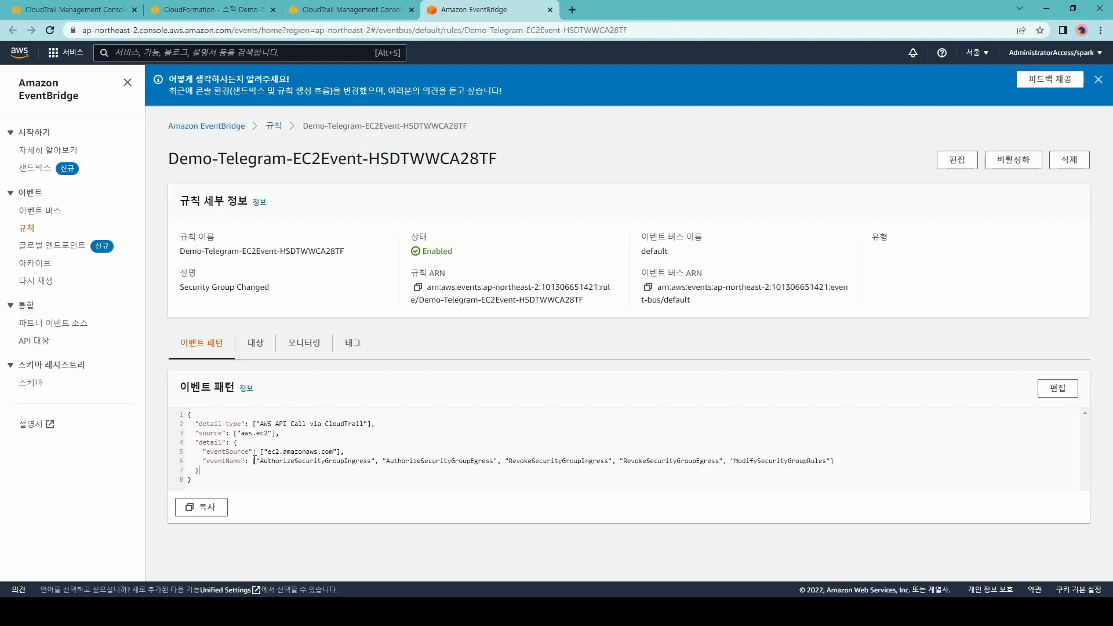
pyautogui.moveTo(254, 461); pyautogui.dragTo(830, 461)
pyautogui.click(528, 493)
pyautogui.moveTo(835, 461); pyautogui.dragTo(207, 462)
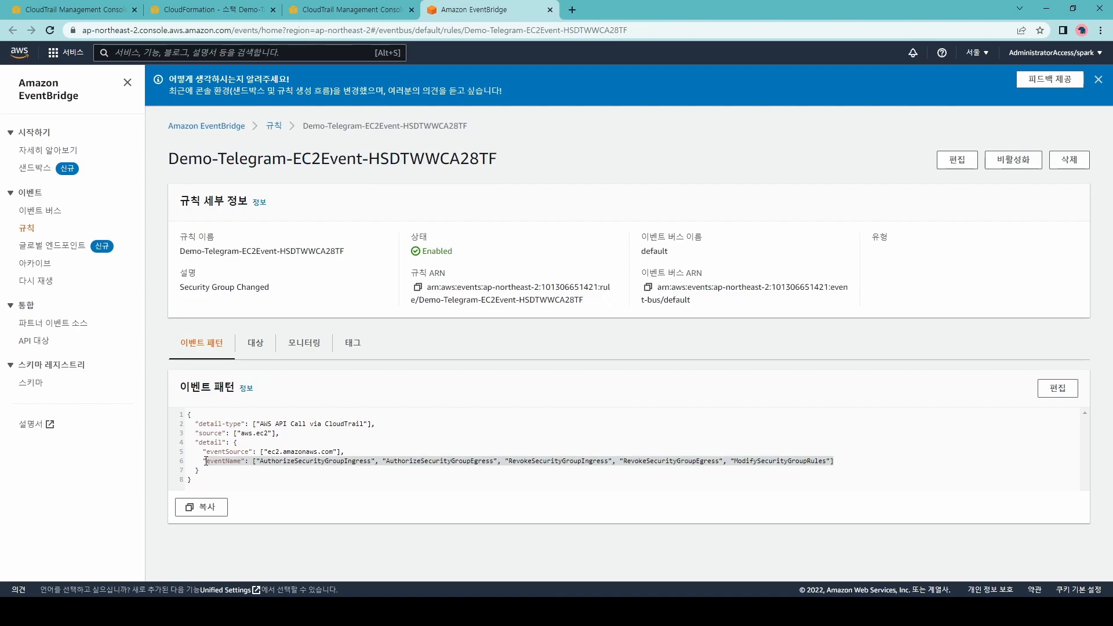
pyautogui.moveTo(222, 414); pyautogui.dragTo(213, 480)
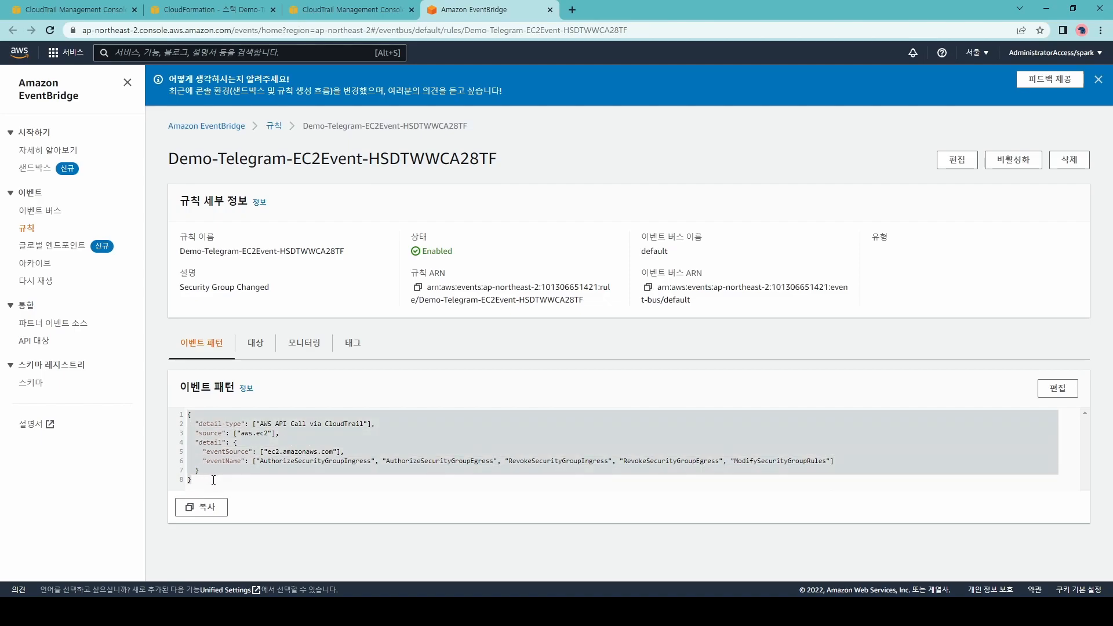
# - Switch to the RevokeSecurityGroupIngress event in CloudTrail and check the event name in its details
pyautogui.click(70, 9)
pyautogui.press('Return')
pyautogui.scroll(1, 335, 288)
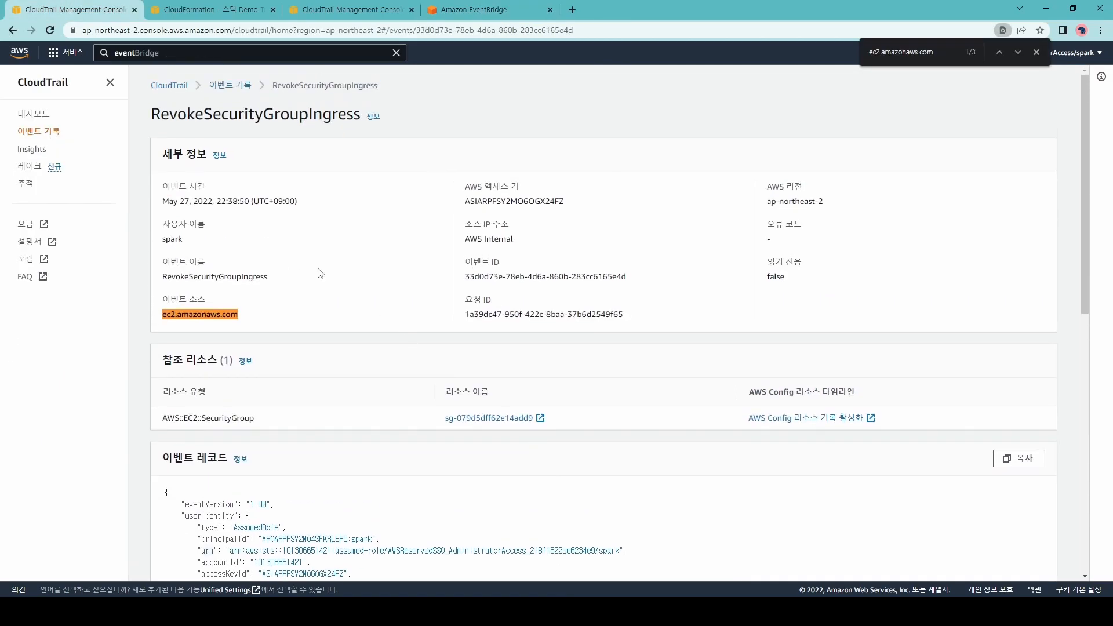
pyautogui.doubleClick(231, 275)
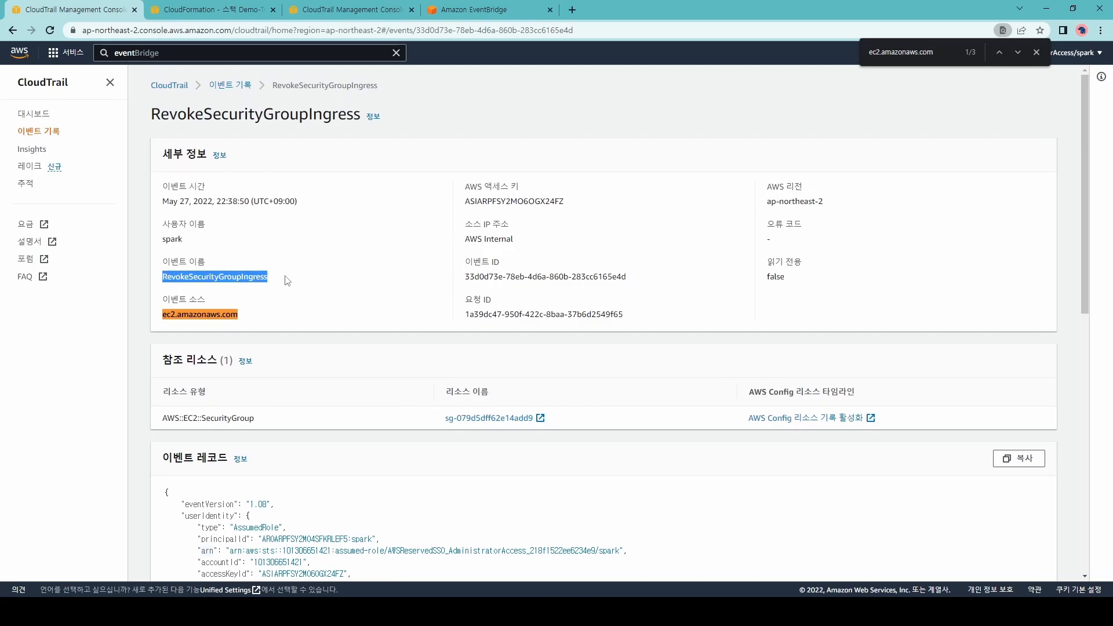
pyautogui.click(362, 278)
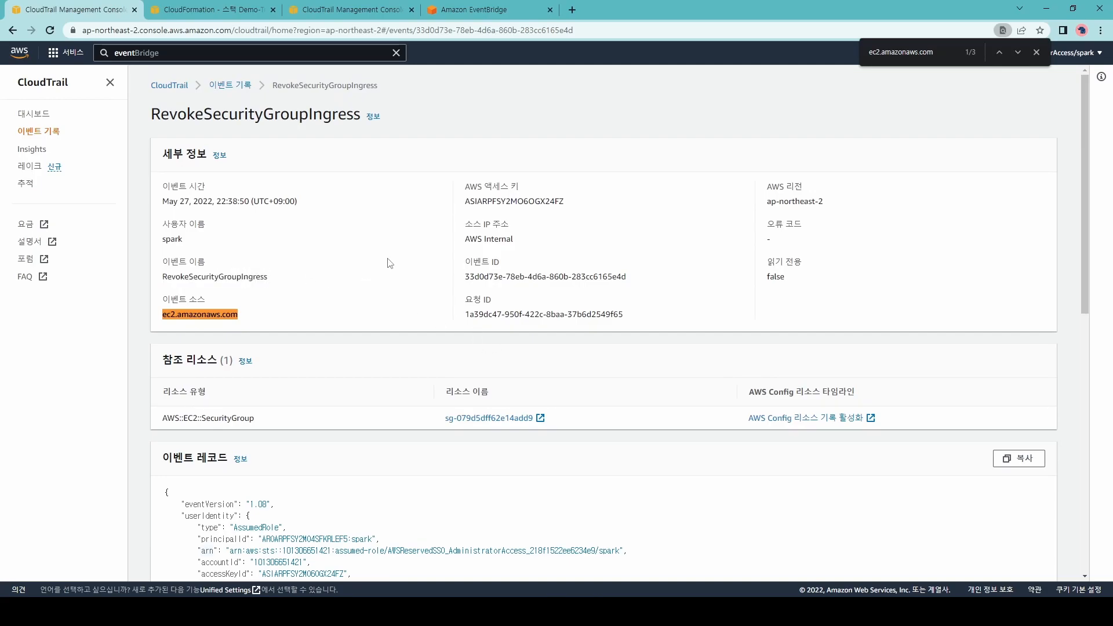
# - Read through the JSON event record of the RevokeSecurityGroupIngress event, from the user identity to the event category
pyautogui.scroll(-8, 377, 271)
pyautogui.scroll(2, 178, 149)
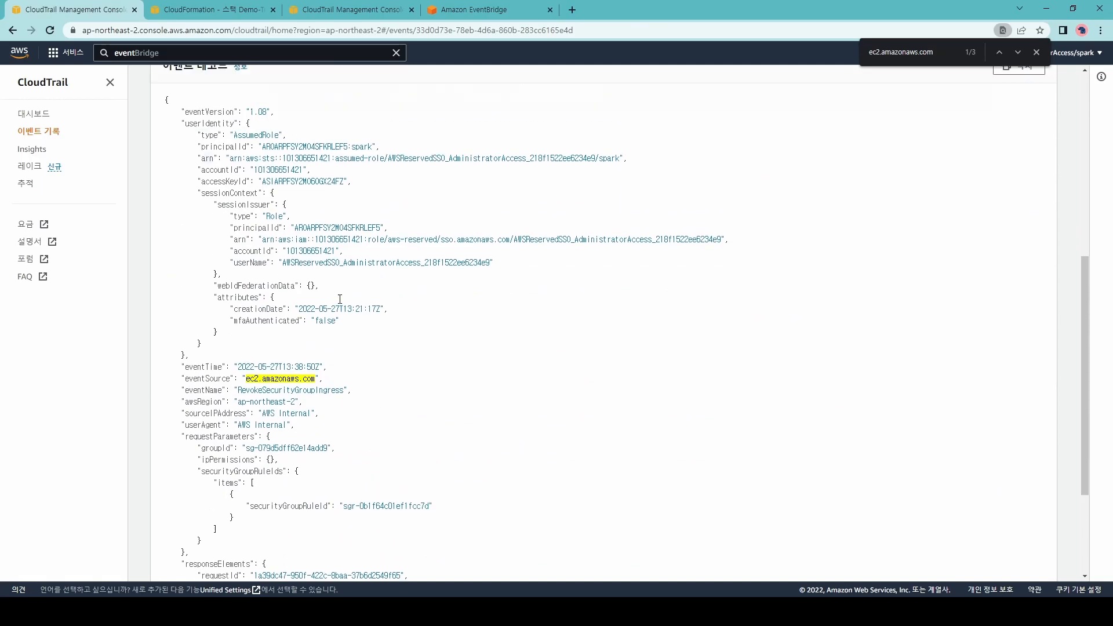
pyautogui.scroll(-3, 304, 260)
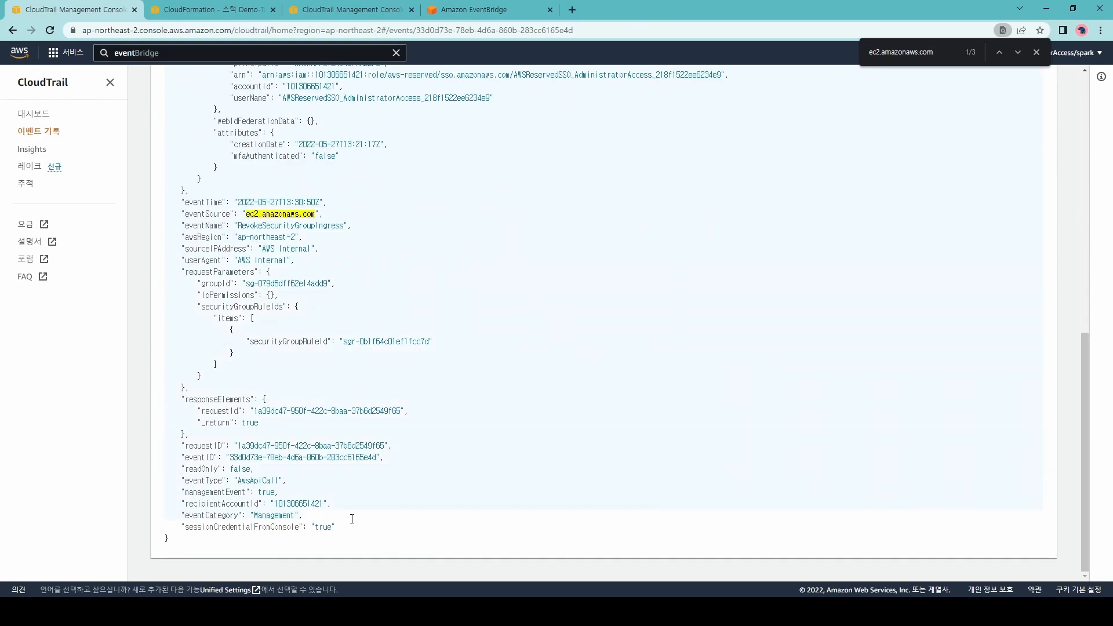
pyautogui.scroll(5, 363, 457)
pyautogui.scroll(-5, 271, 399)
pyautogui.scroll(5, 243, 469)
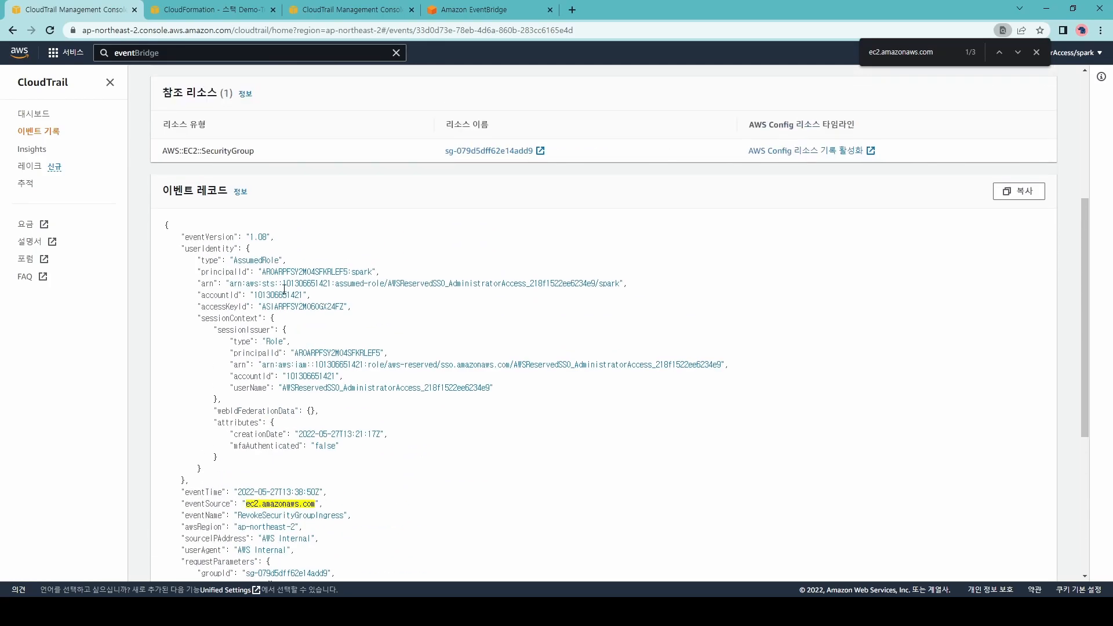
pyautogui.moveTo(425, 438); pyautogui.dragTo(492, 473)
# - Return to the EC2Event rule in Amazon EventBridge and recheck its complete event pattern
pyautogui.hotkey('ctrl', 'Tab')
pyautogui.hotkey('ctrl', 'Tab')
pyautogui.hotkey('ctrl', 'Tab')
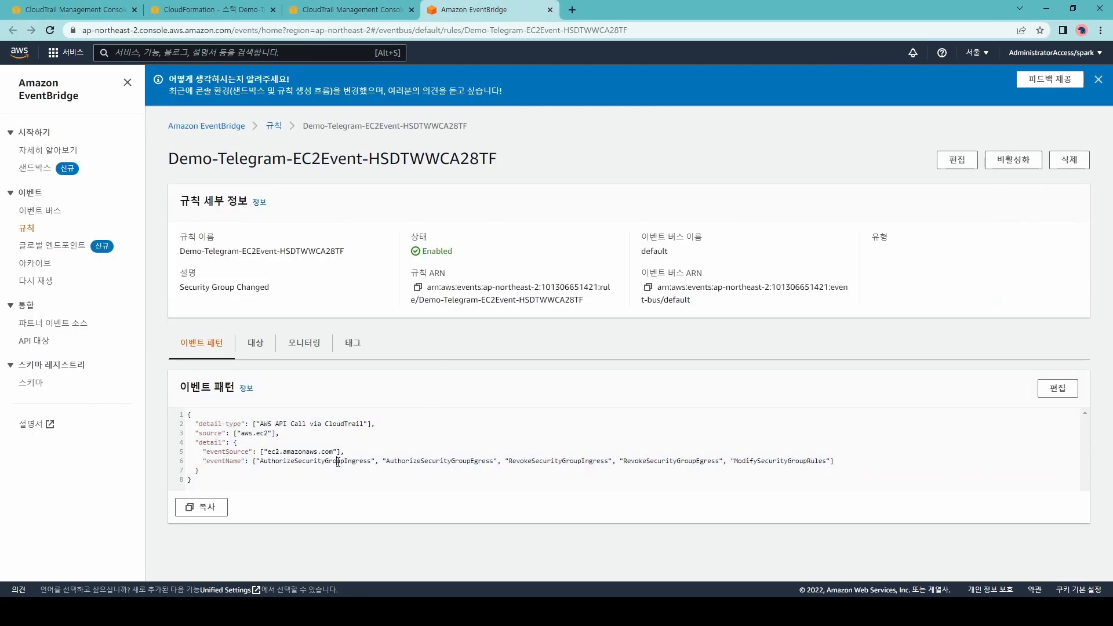
pyautogui.hotkey('ctrl', 'a')
pyautogui.click(573, 426)
# - Open the EC2Event rule for editing and review the specific operations in its event pattern form
pyautogui.click(958, 160)
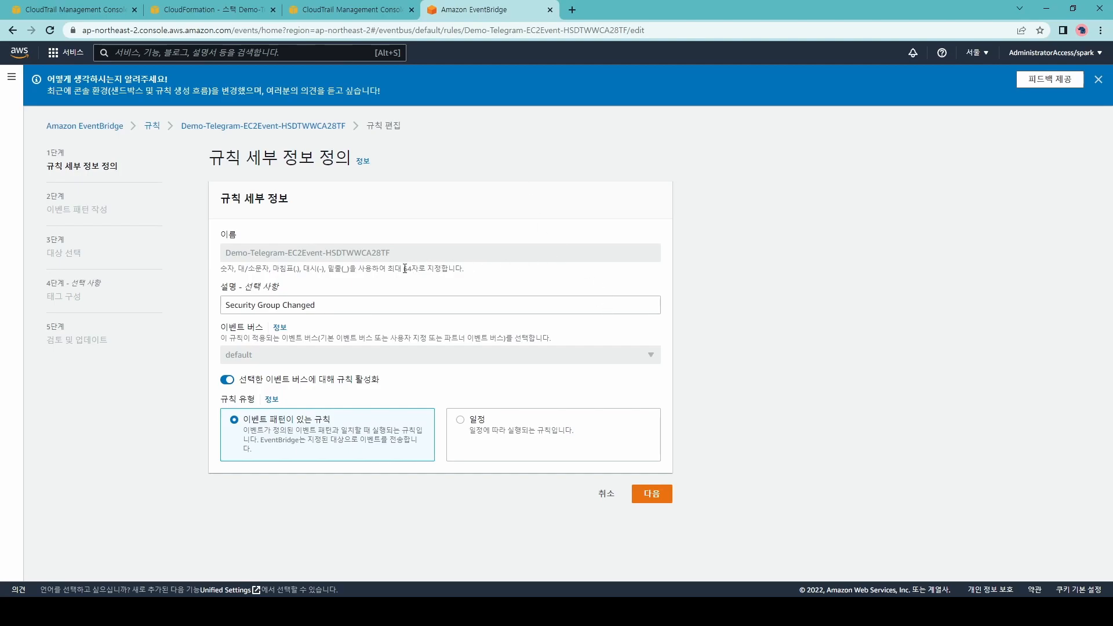
pyautogui.click(634, 490)
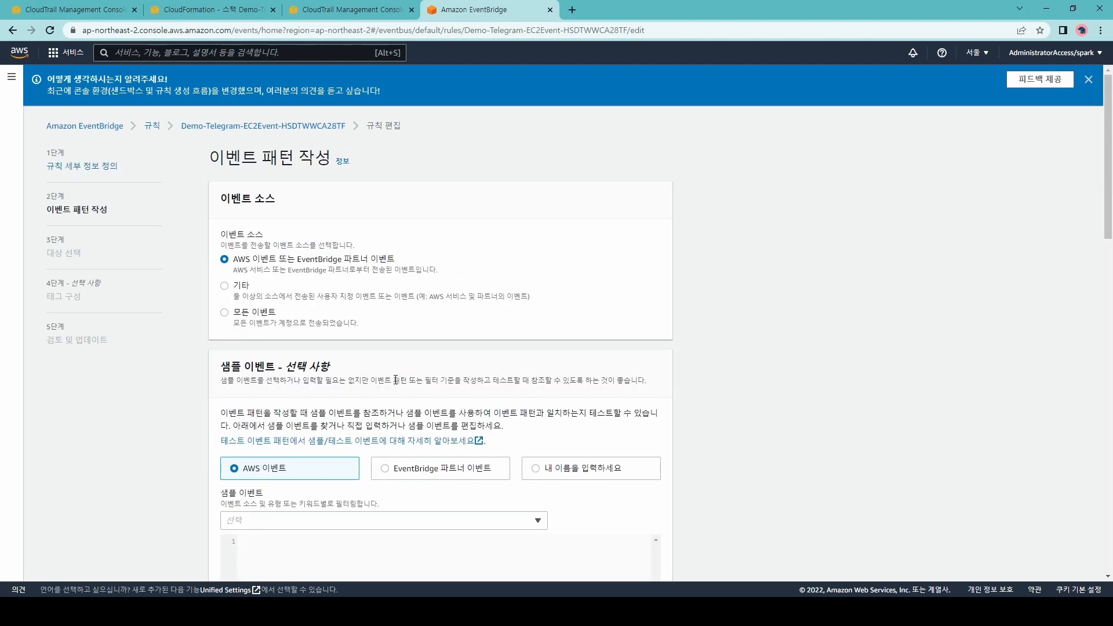
pyautogui.scroll(-20, 403, 370)
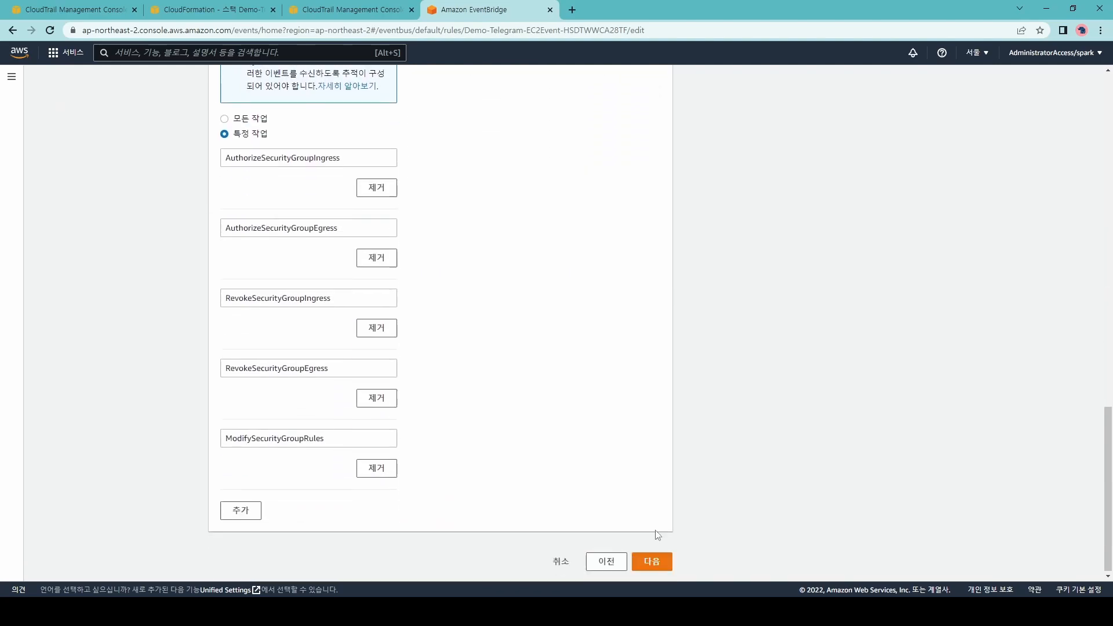
# - Proceed to the rule's target selection and check the SNS topic target and its available input configuration options
pyautogui.click(654, 563)
pyautogui.scroll(-5, 654, 568)
pyautogui.click(333, 249)
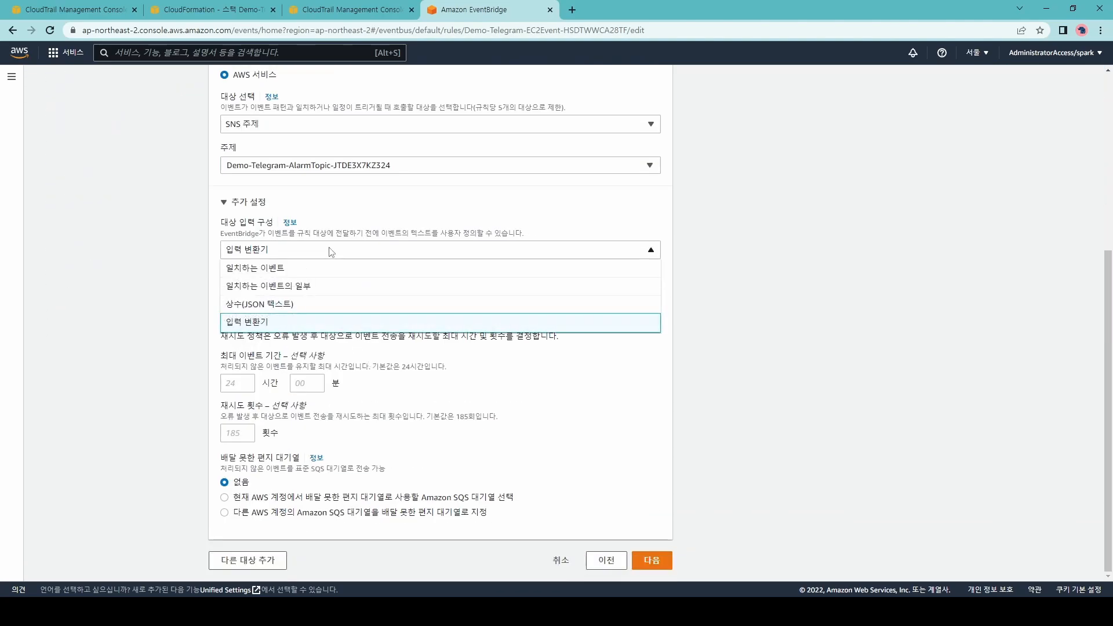
pyautogui.click(724, 300)
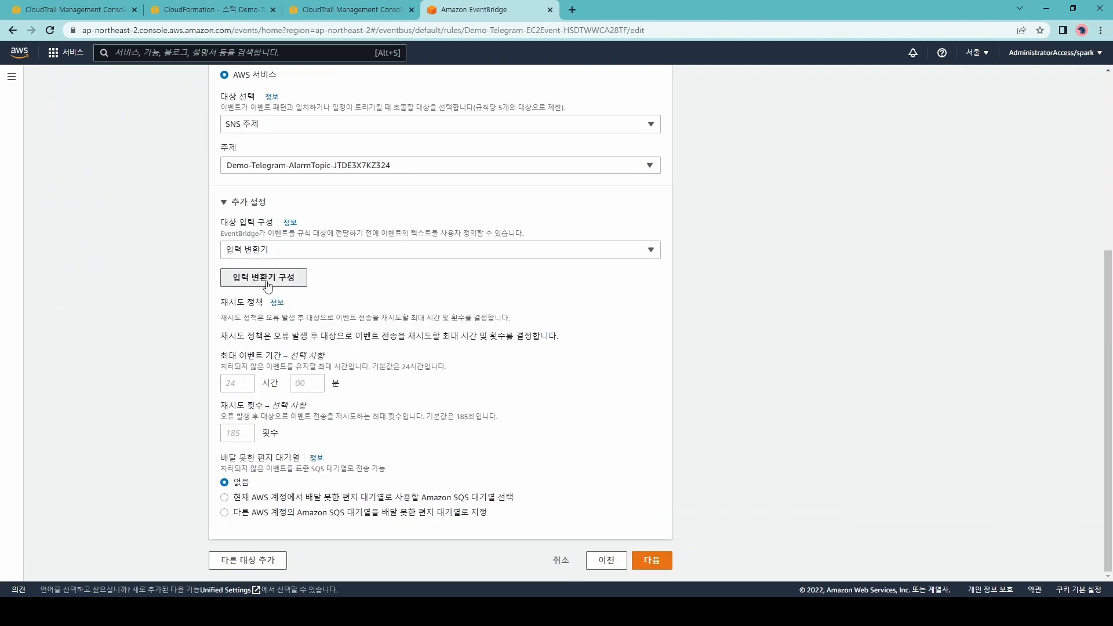
# - Open the target's input transformer configuration and examine the full input path JSON with Action, Idt and SecurityGroupId
pyautogui.click(264, 279)
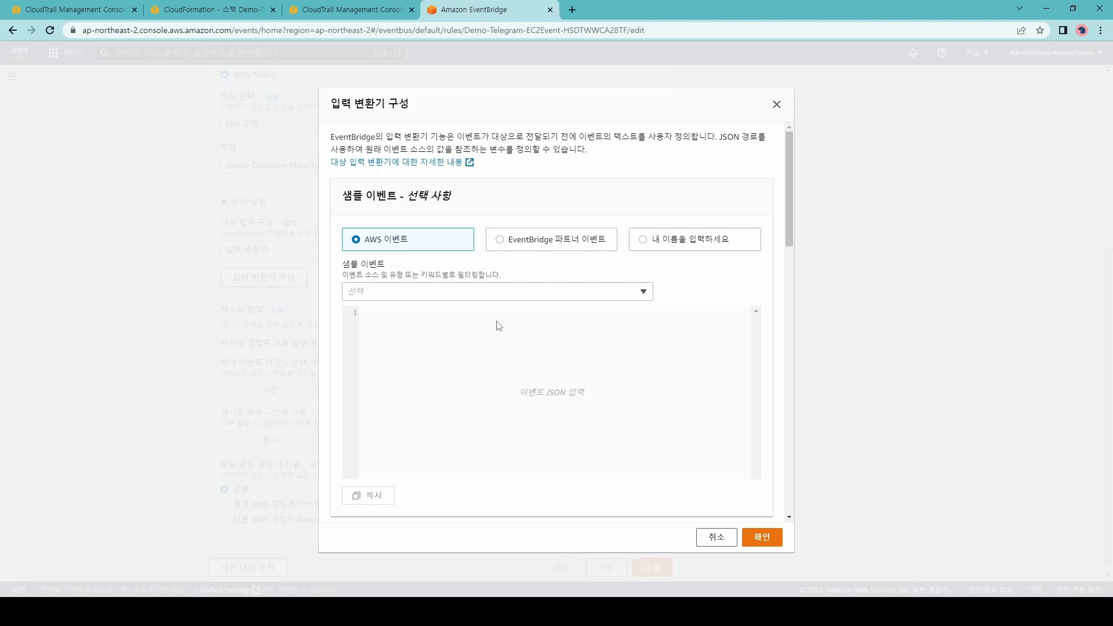
pyautogui.scroll(-7, 501, 308)
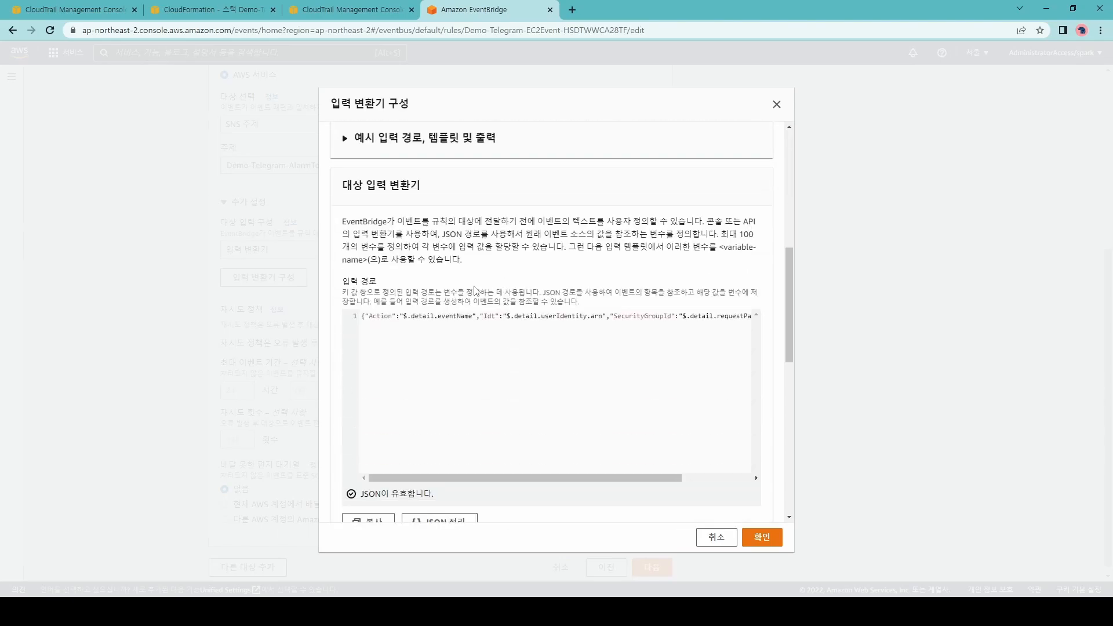
pyautogui.moveTo(493, 474); pyautogui.dragTo(563, 475)
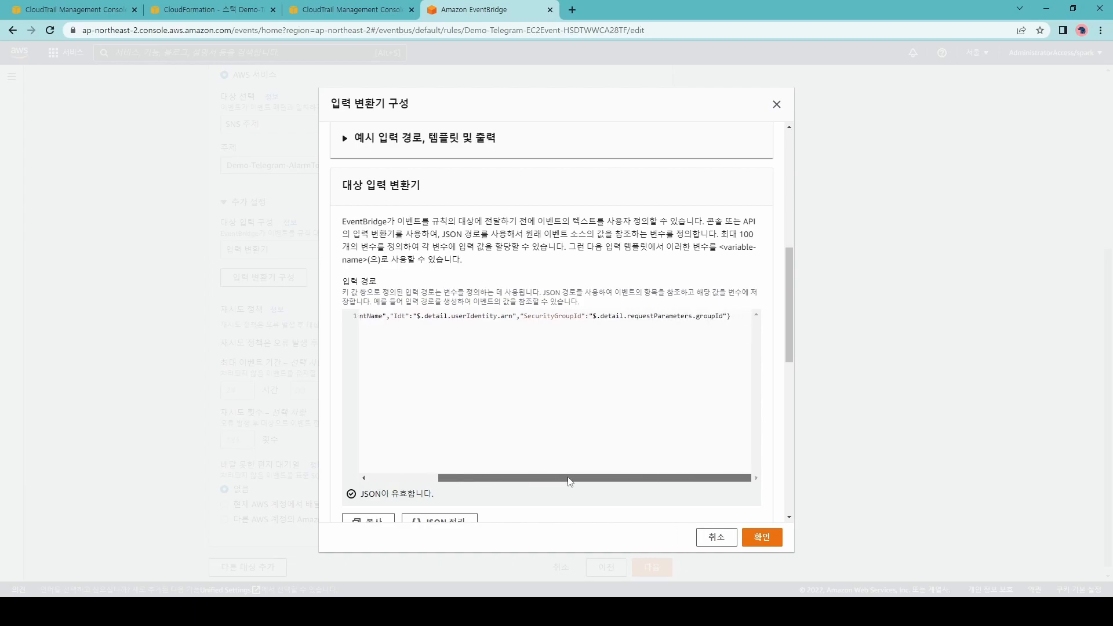
pyautogui.moveTo(712, 347); pyautogui.dragTo(344, 306)
pyautogui.click(496, 353)
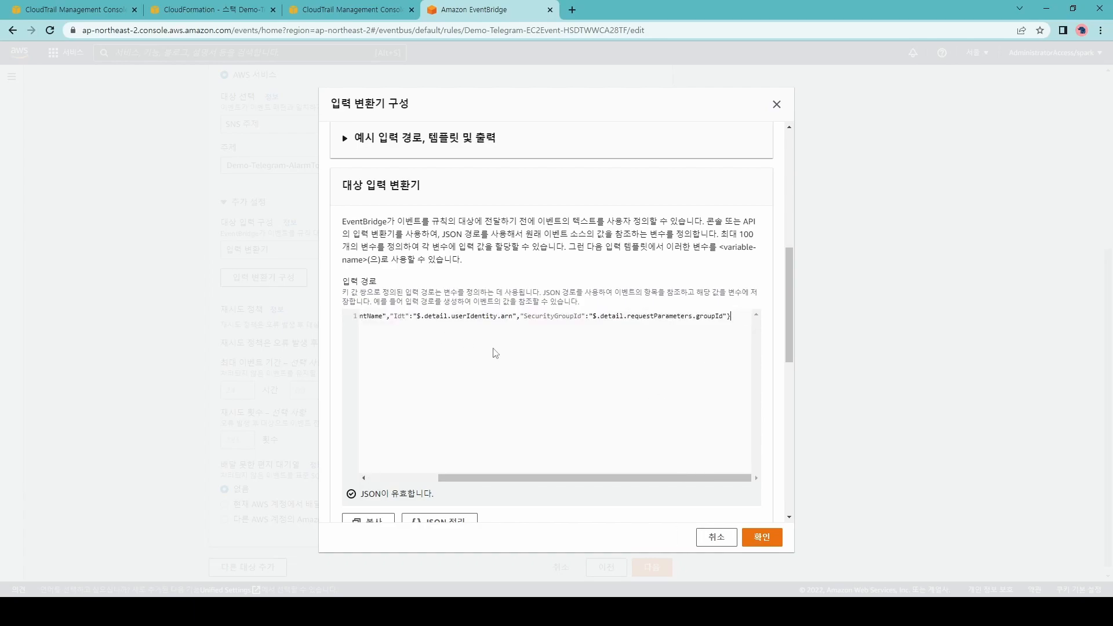
# - Examine the input transformer's message template with its SecurityGroupId, Action and Idt variables, and leave the configuration unsaved
pyautogui.scroll(-5, 599, 399)
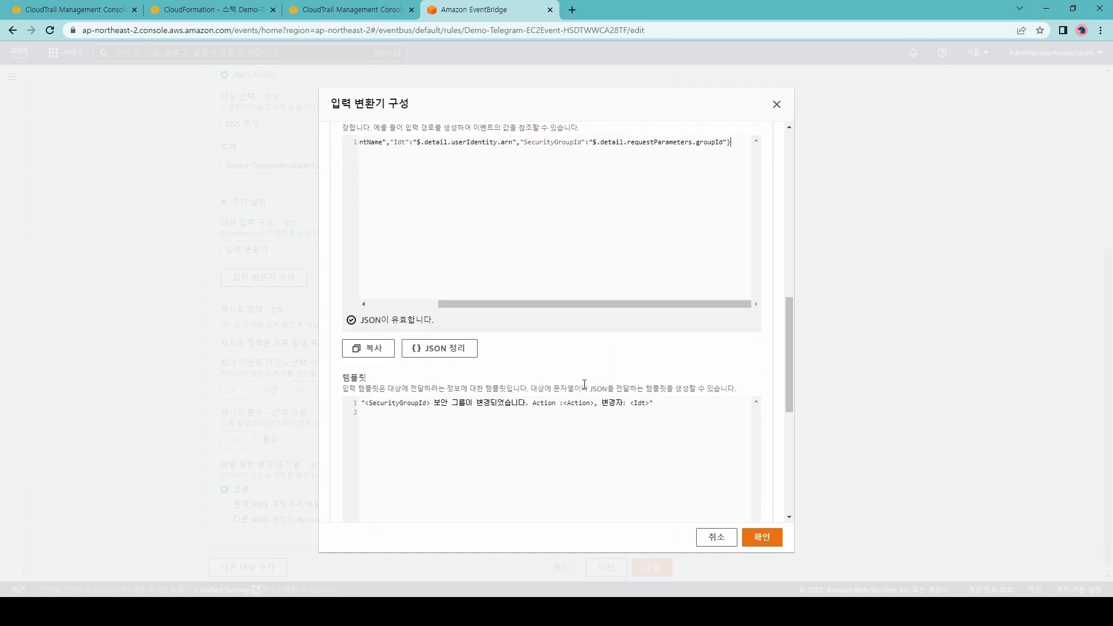
pyautogui.moveTo(653, 294); pyautogui.dragTo(366, 285)
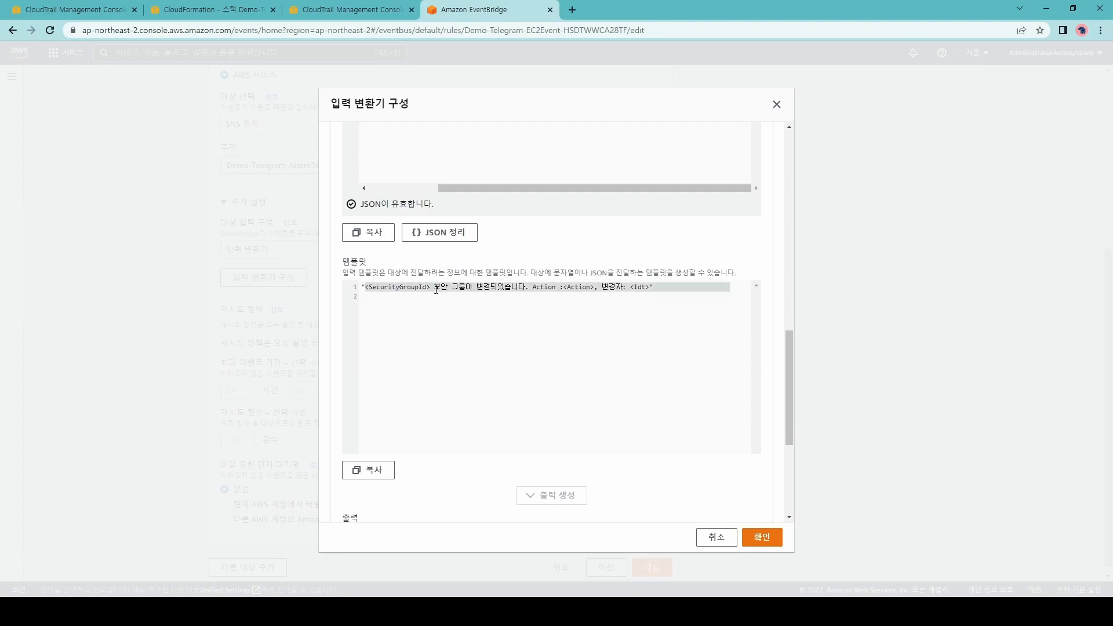
pyautogui.moveTo(452, 287); pyautogui.dragTo(372, 283)
pyautogui.click(682, 293)
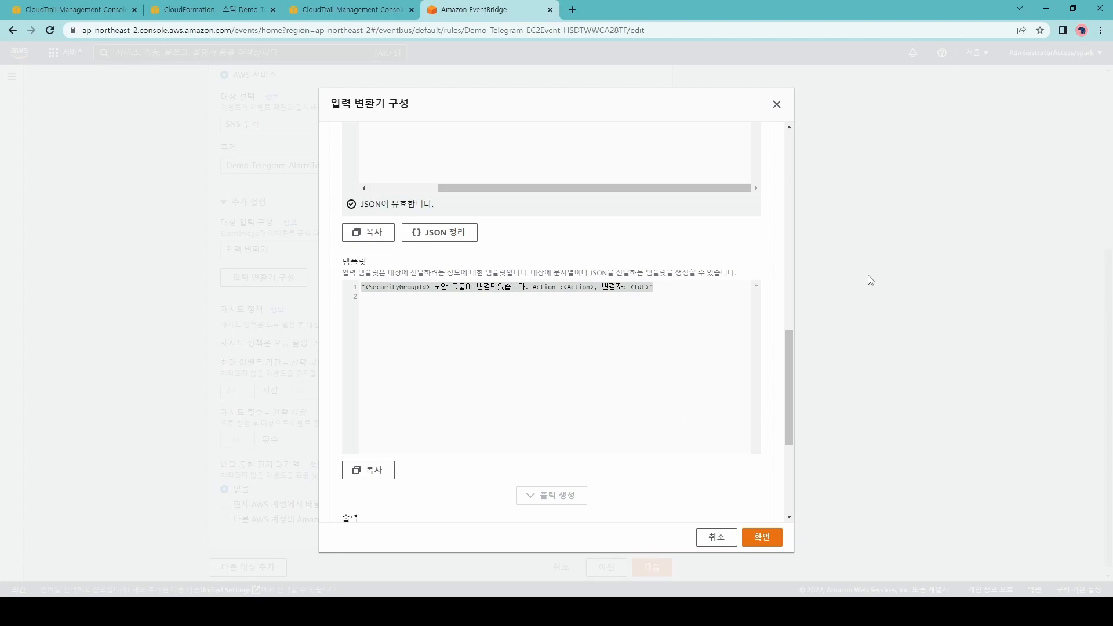
pyautogui.click(204, 424)
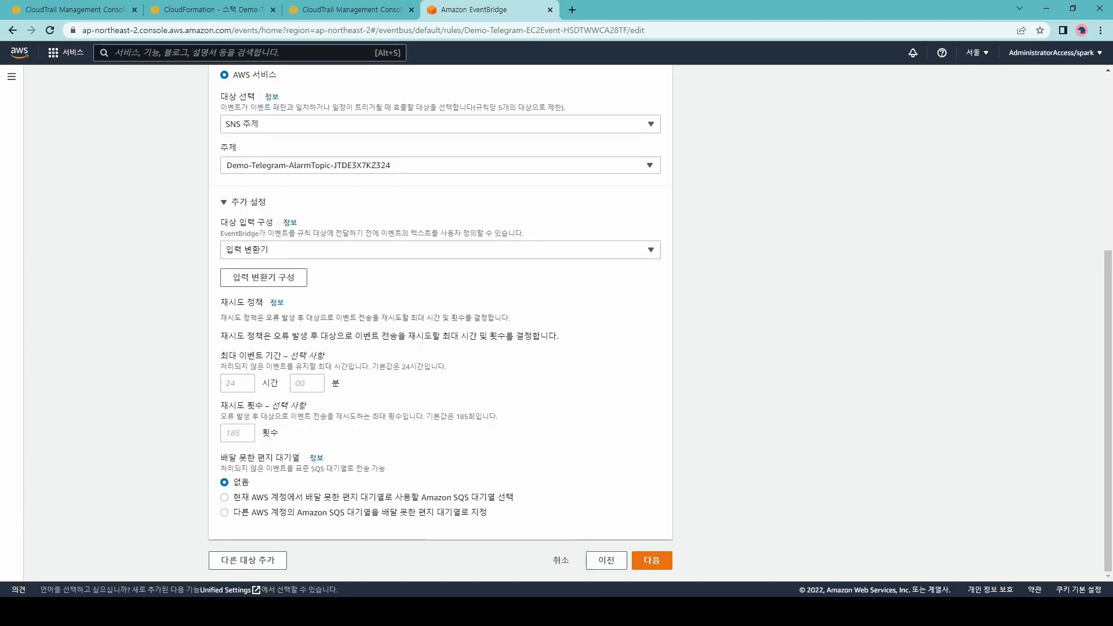
# - Switch to Visual Studio Code and review the sendChat code in index.js, including the token and chat_id environment variables
pyautogui.click(174, 611)
pyautogui.click(63, 548)
pyautogui.moveTo(0, 64); pyautogui.dragTo(489, 1)
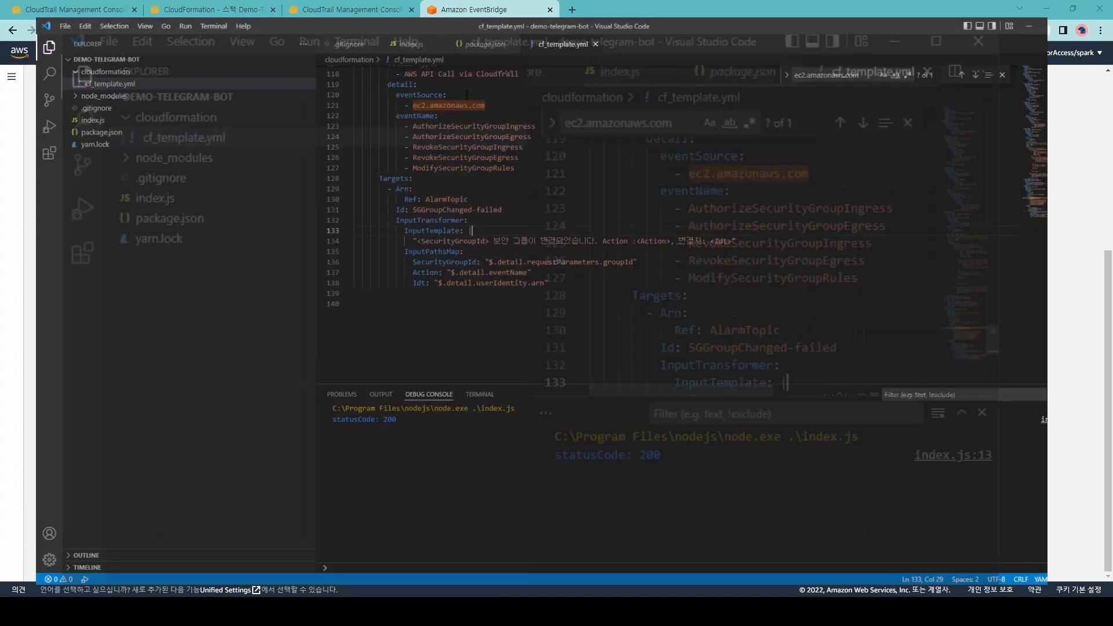
pyautogui.click(396, 28)
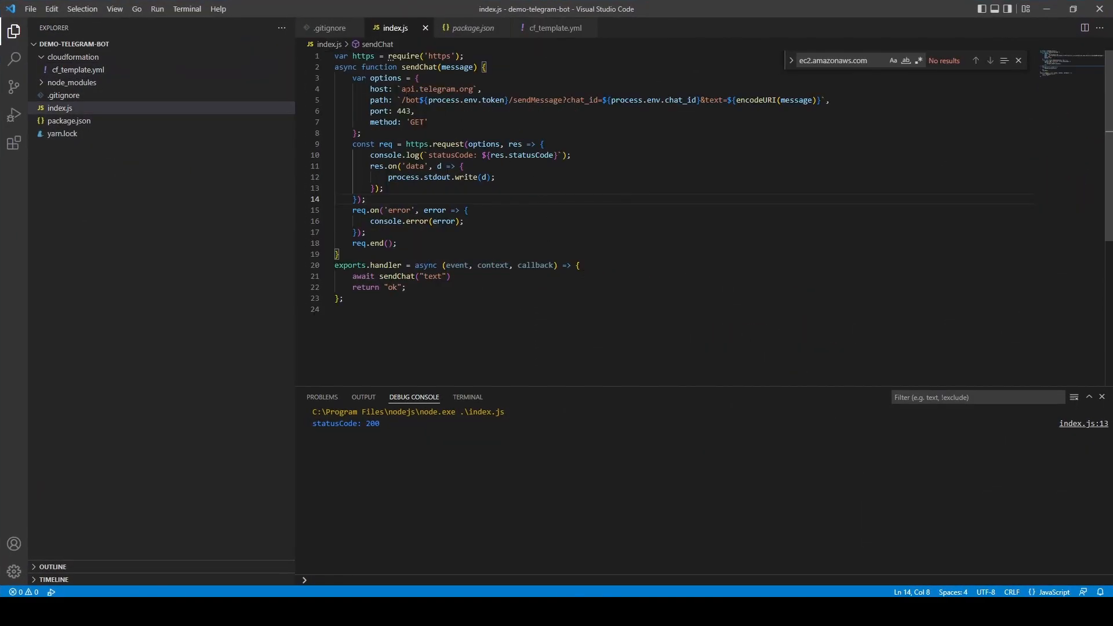
pyautogui.moveTo(405, 88); pyautogui.dragTo(530, 99)
pyautogui.doubleClick(494, 100)
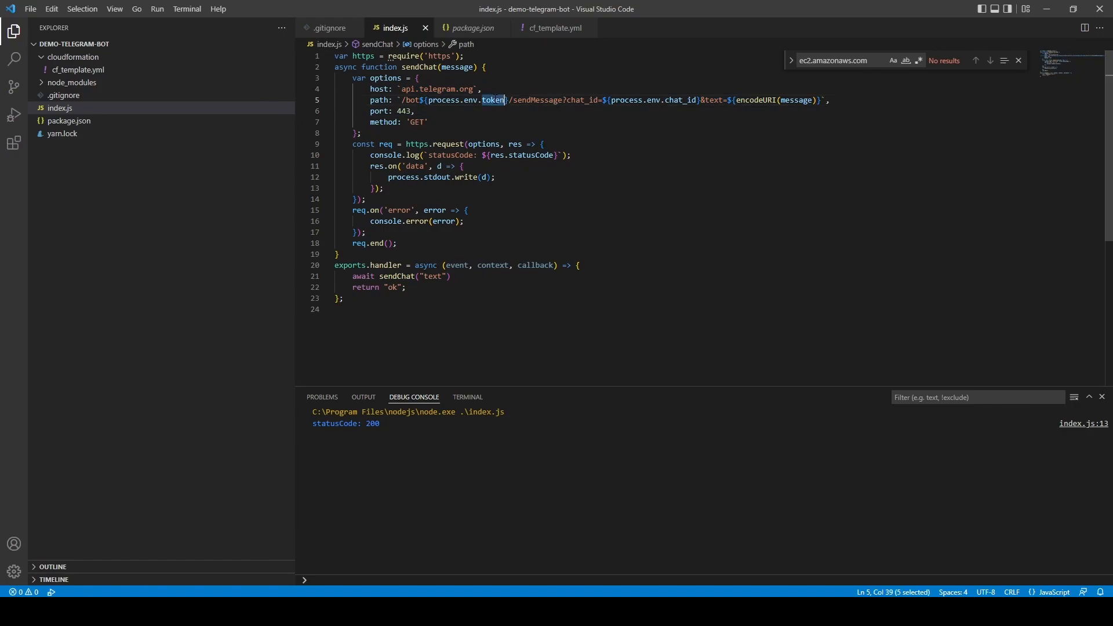
pyautogui.click(679, 100)
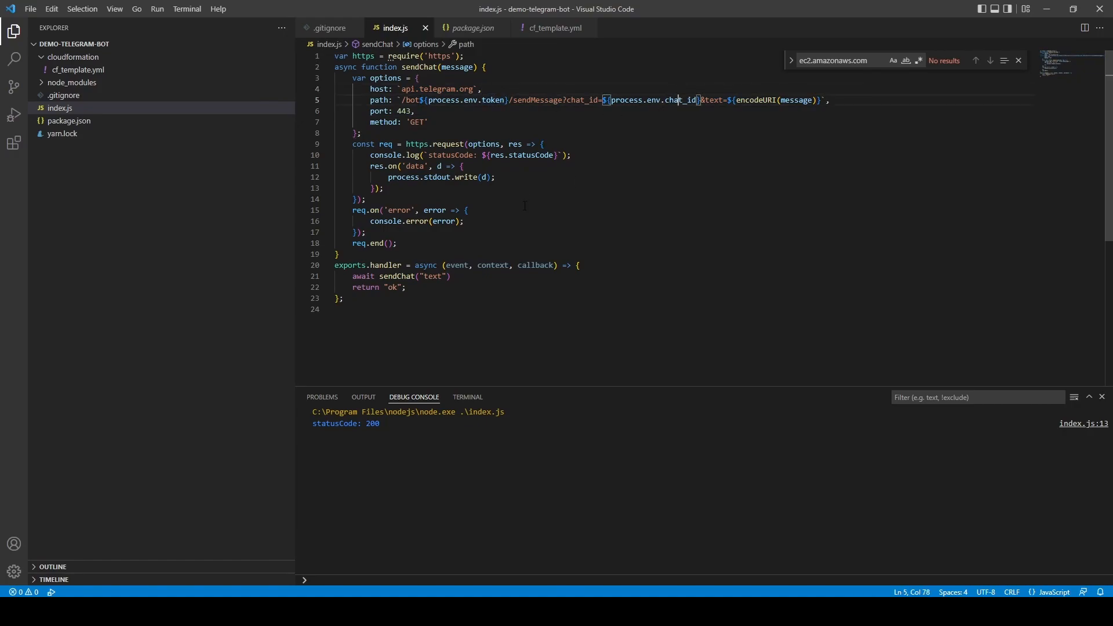
pyautogui.moveTo(443, 316); pyautogui.dragTo(335, 53)
pyautogui.click(642, 266)
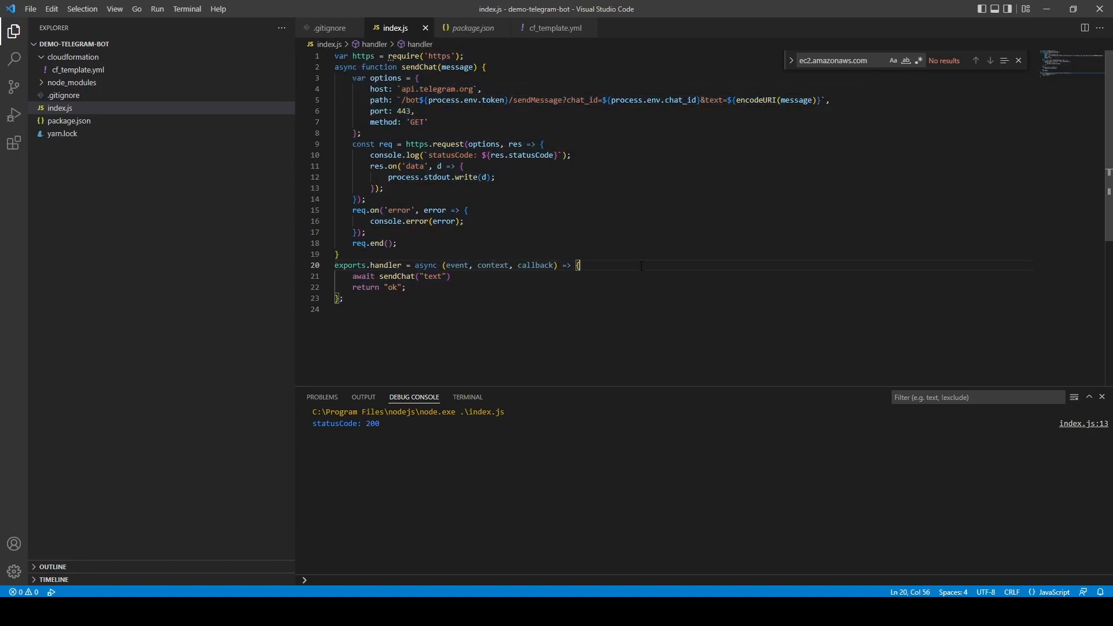
# - Review the inline Lambda code under ZipFile in cf_template.yml, and put the editor away to return to EventBridge
pyautogui.click(84, 70)
pyautogui.scroll(12, 578, 248)
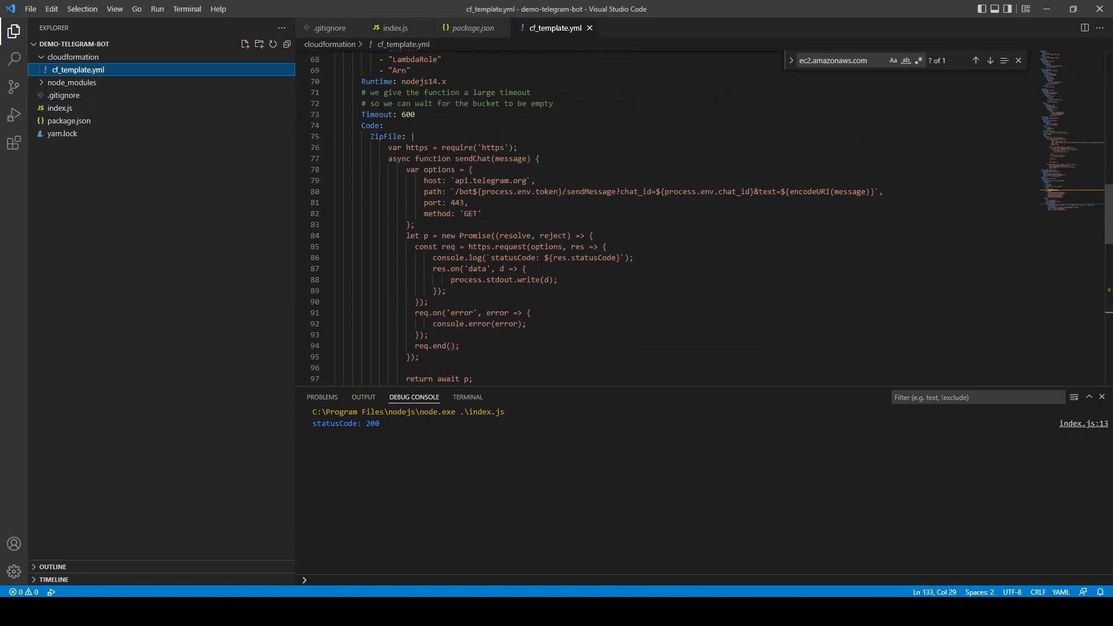
pyautogui.moveTo(406, 358); pyautogui.dragTo(357, 140)
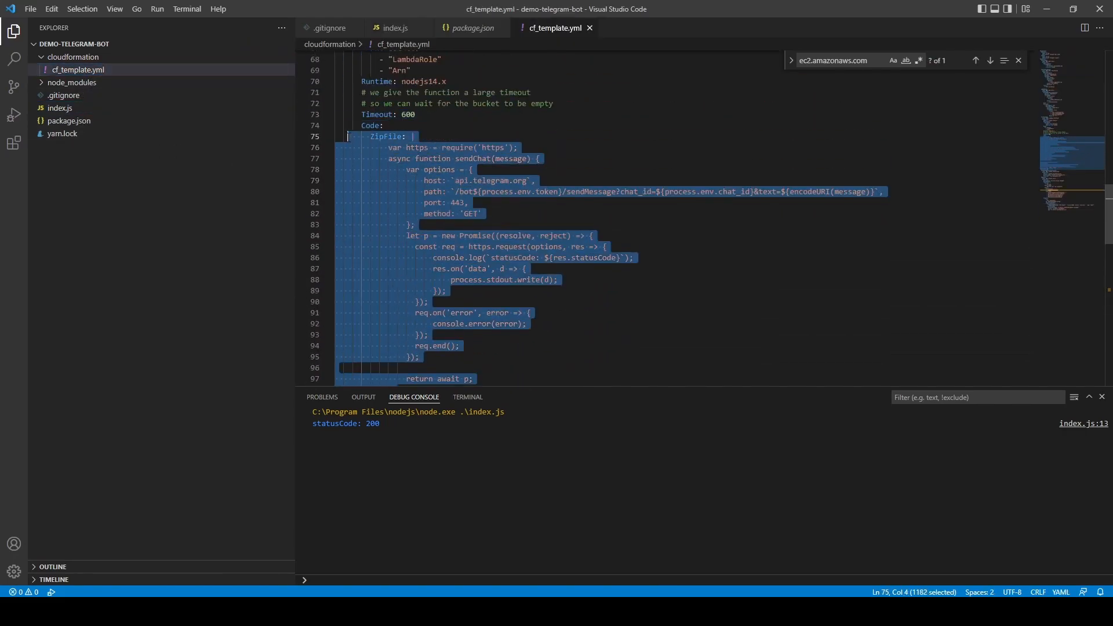
pyautogui.click(1046, 8)
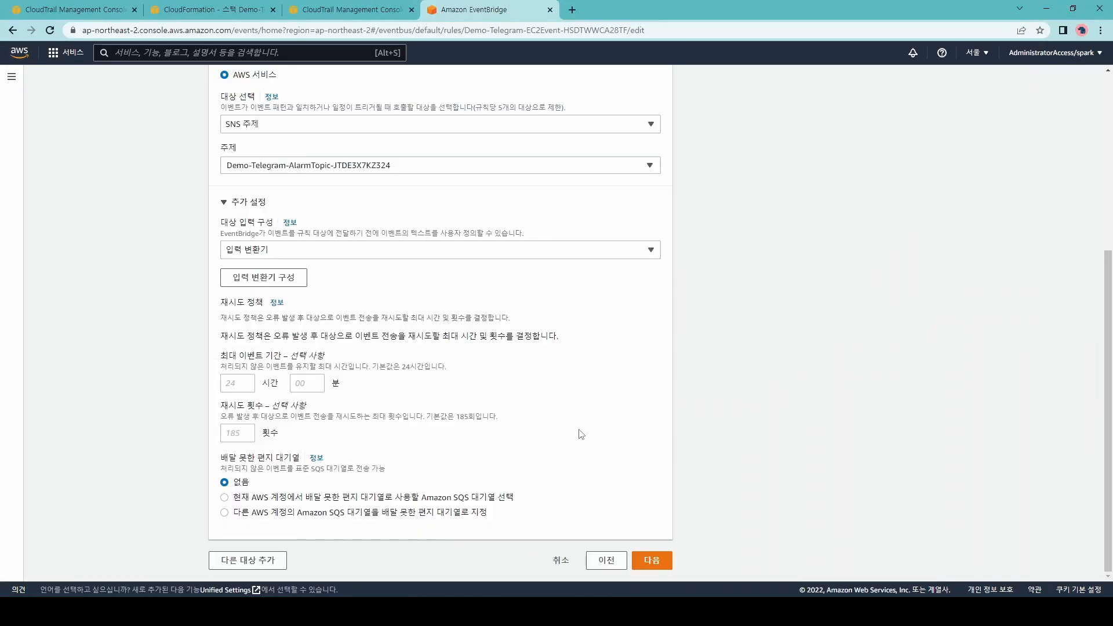
# - Switch to Telegram, open the alarm bot's chat, and move its window clear of the EventBridge target page
pyautogui.scroll(5, 645, 483)
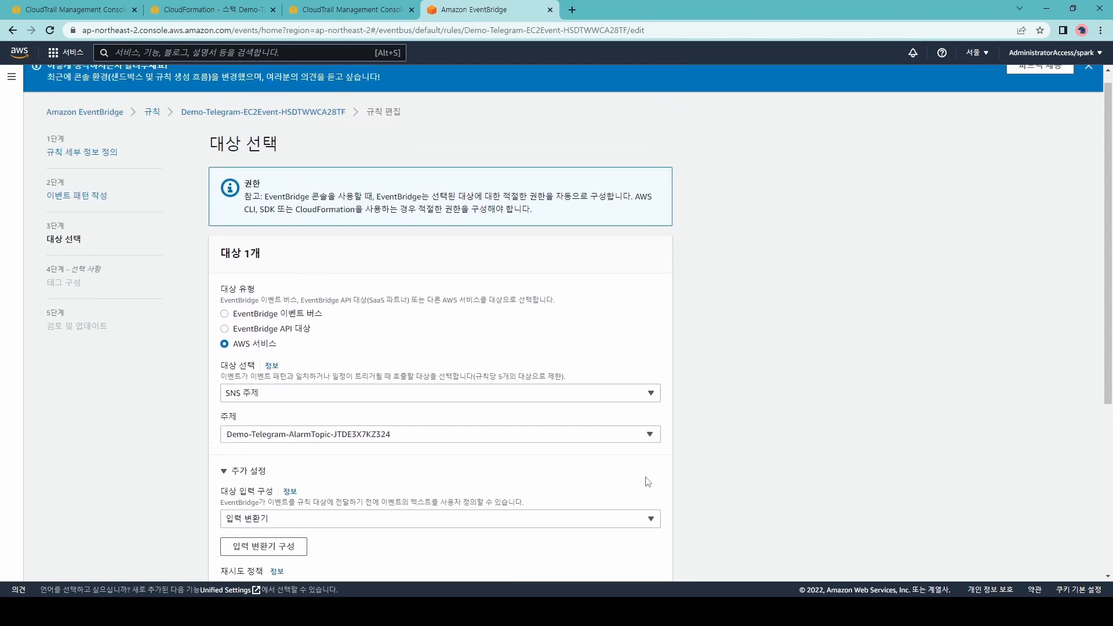
pyautogui.hotkey('alt', 'Tab')
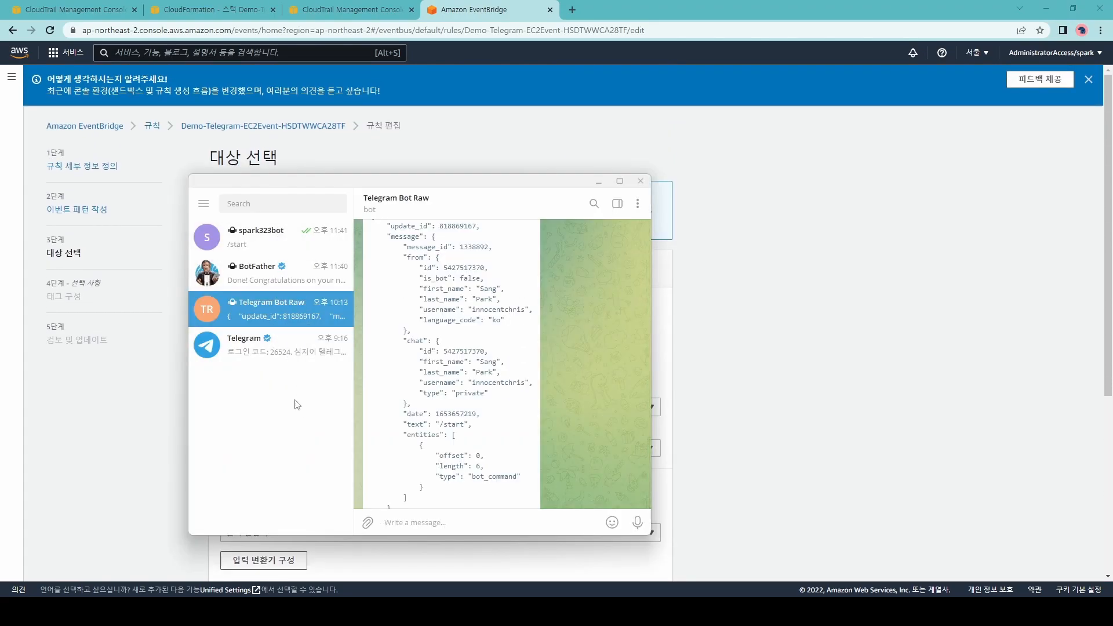
pyautogui.click(300, 249)
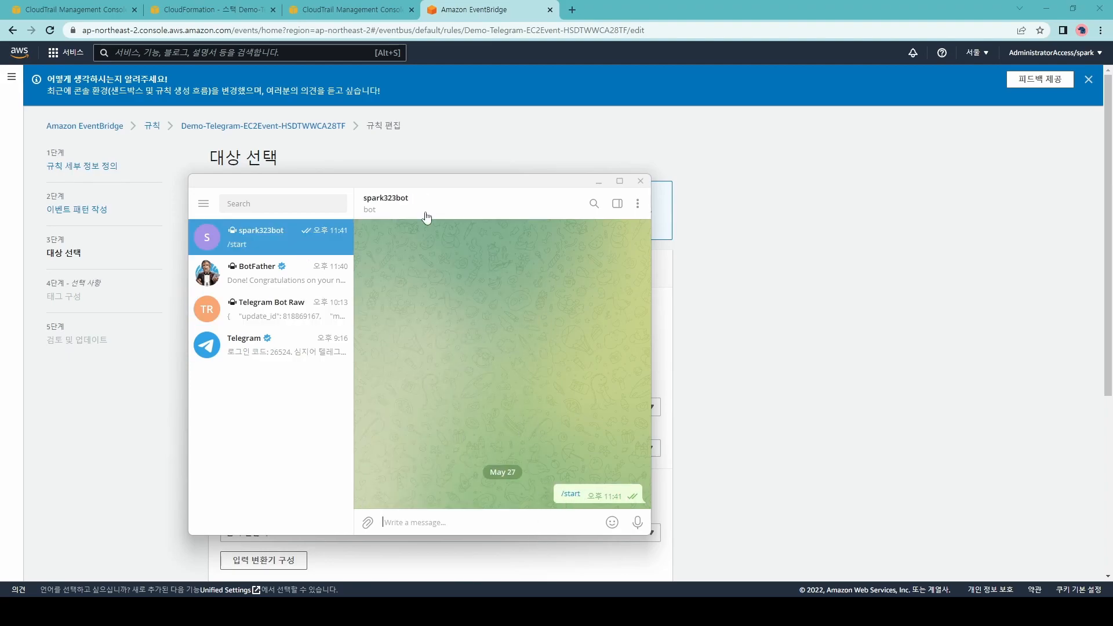
pyautogui.moveTo(507, 180); pyautogui.dragTo(0, 142)
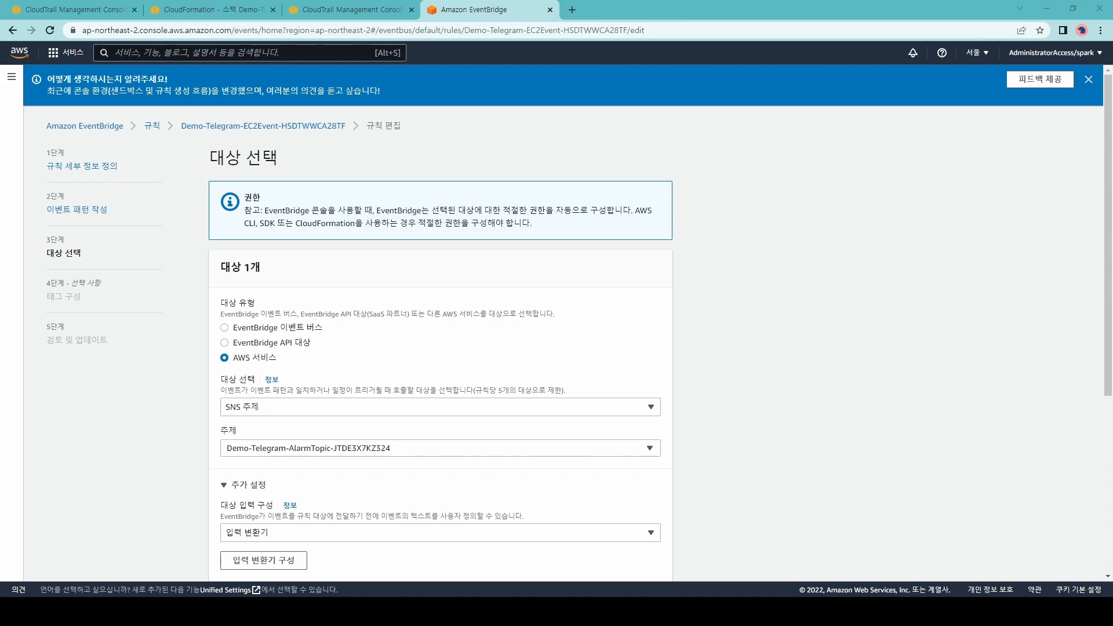
# - Find the EC2 service, open its security groups and select the launch-wizard-1 group
pyautogui.click(247, 58)
pyautogui.write('ec2')
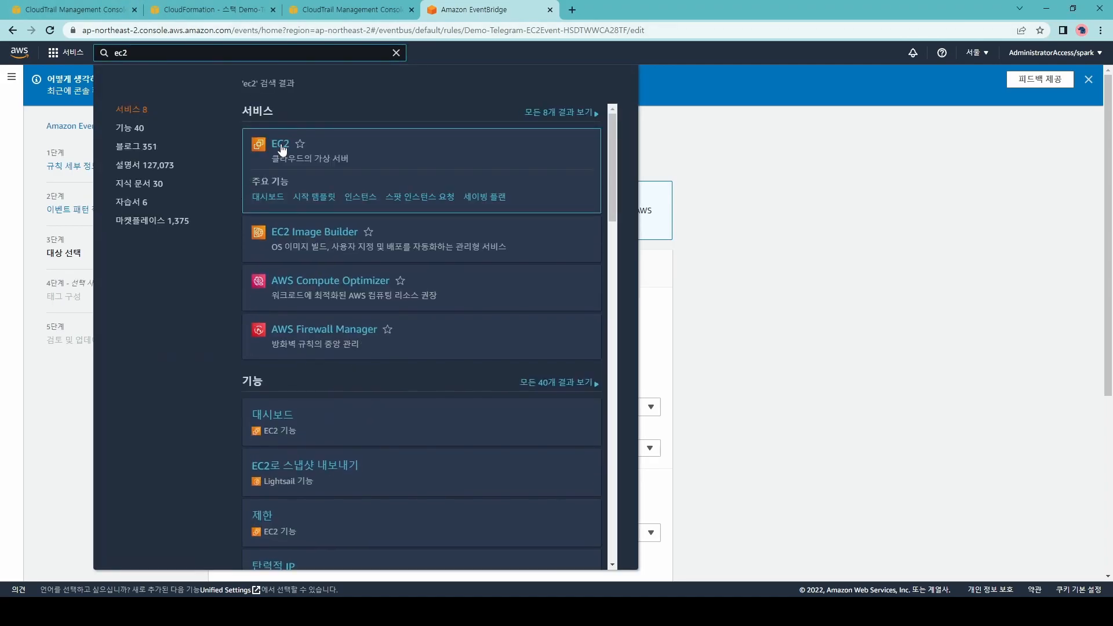
pyautogui.click(282, 145)
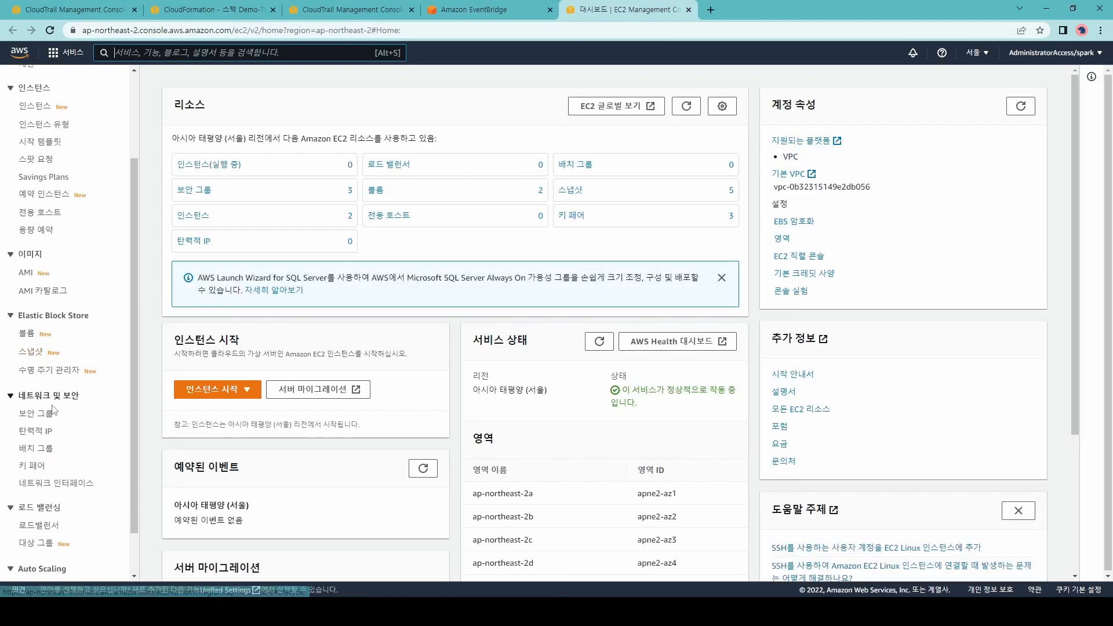
pyautogui.click(36, 413)
pyautogui.click(433, 159)
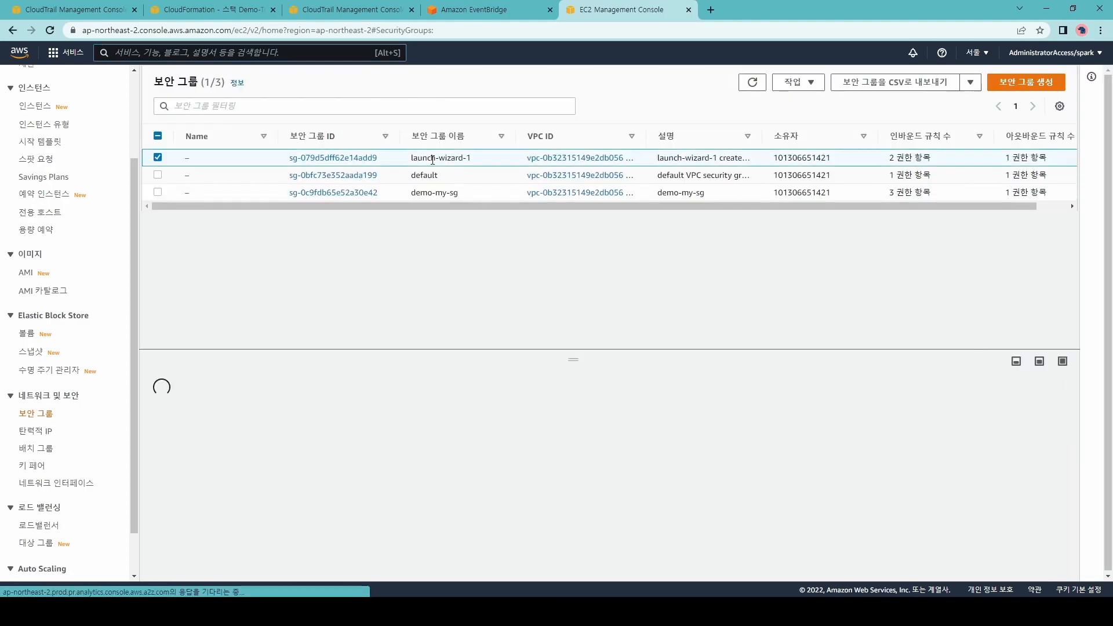
pyautogui.scroll(-1, 420, 453)
pyautogui.scroll(1, 348, 441)
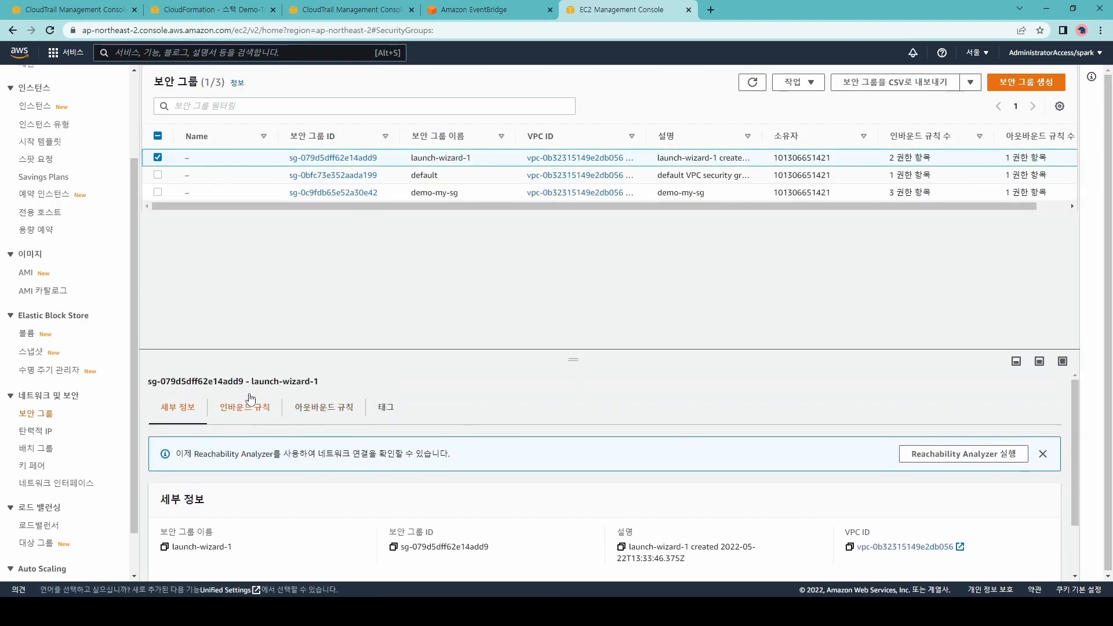
# - Add an HTTPS inbound rule with source 0.0.0.0/0 to the launch-wizard-1 security group and save the rules
pyautogui.click(245, 407)
pyautogui.scroll(-1, 812, 458)
pyautogui.click(980, 457)
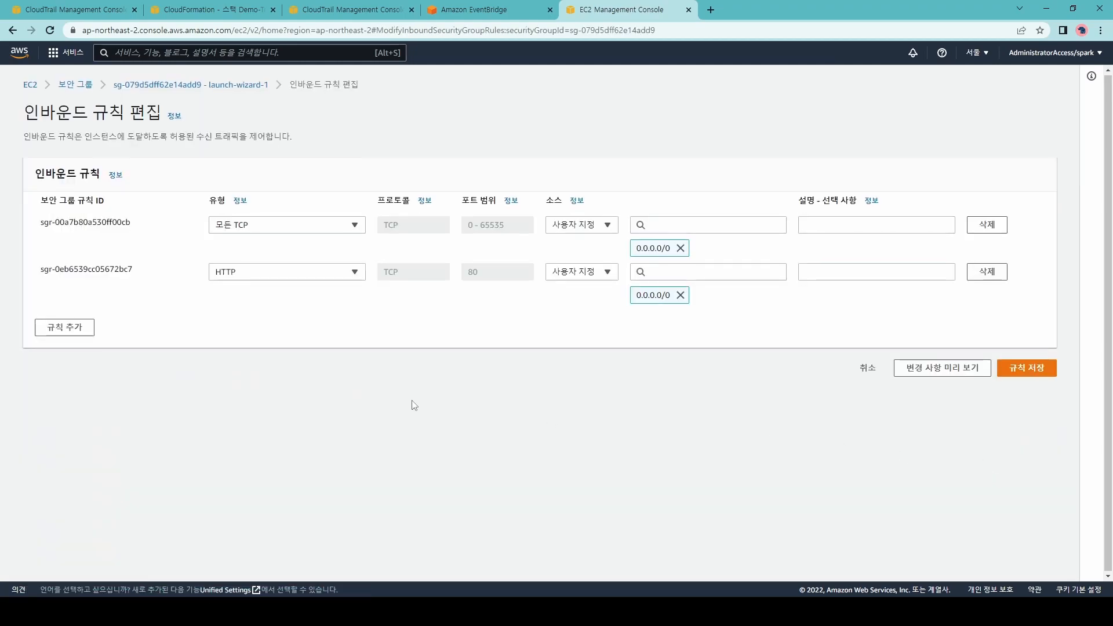
pyautogui.click(78, 328)
pyautogui.click(266, 319)
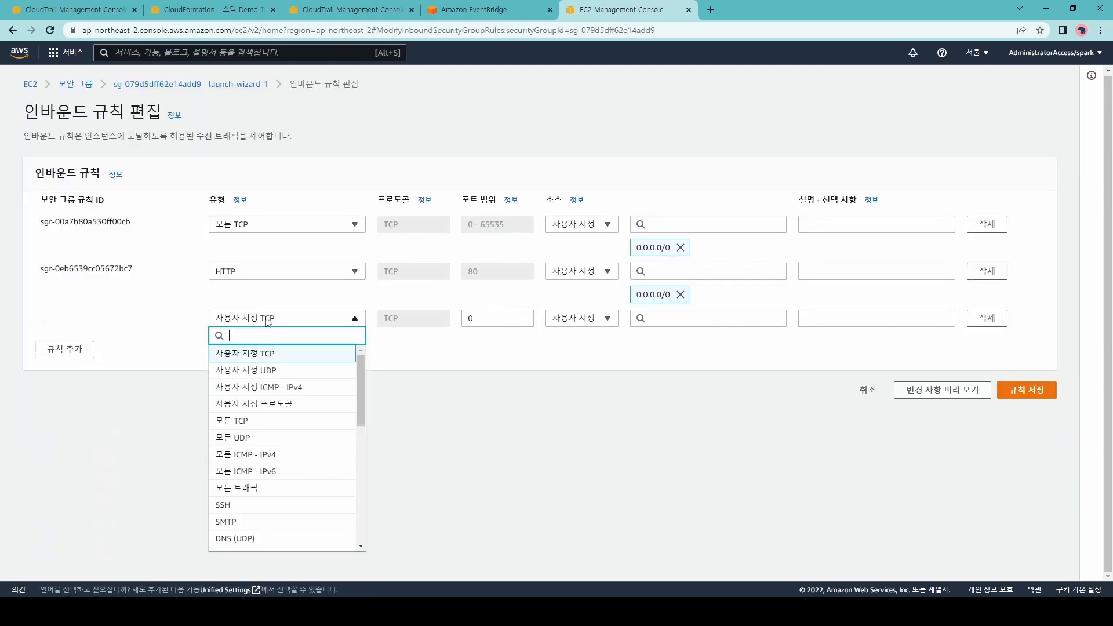
pyautogui.scroll(-3, 277, 446)
pyautogui.click(277, 465)
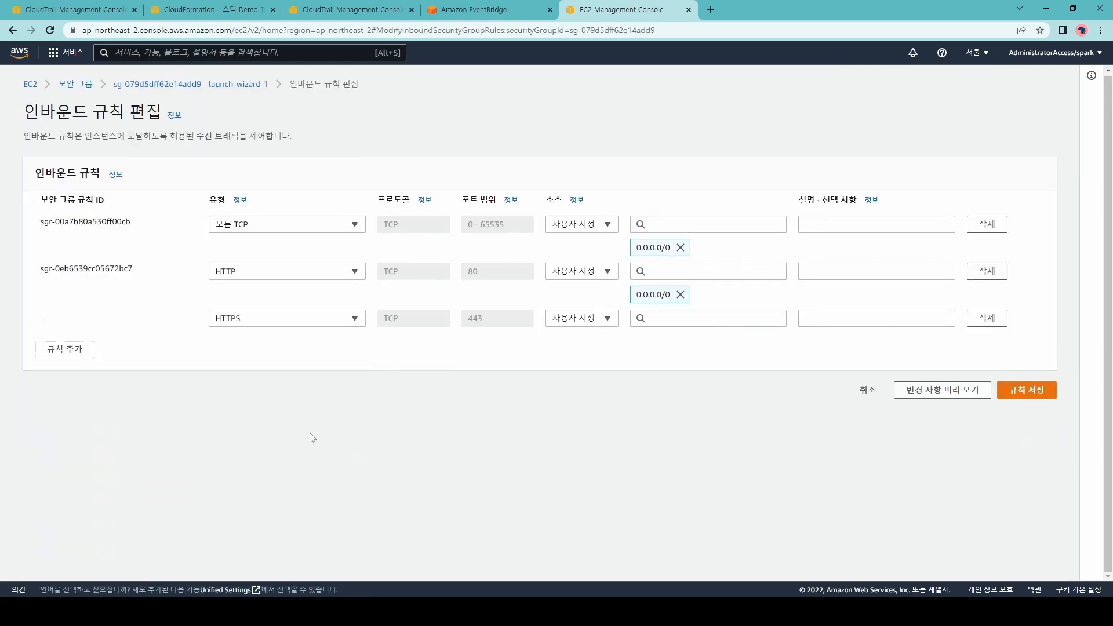
pyautogui.click(670, 318)
pyautogui.click(667, 359)
pyautogui.click(1029, 393)
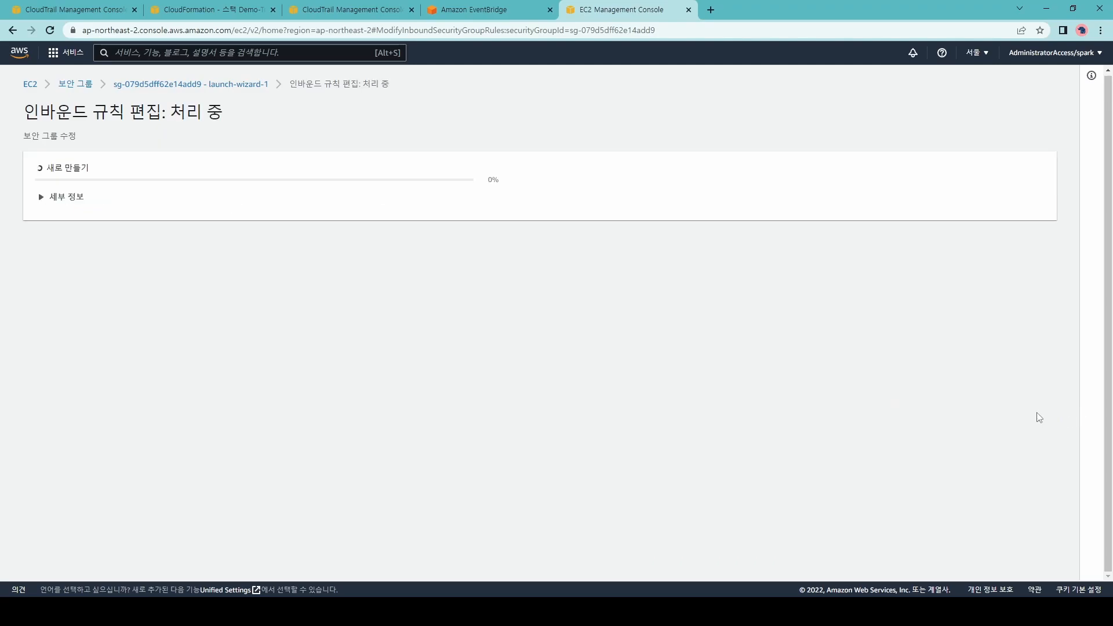
# - Switch to Telegram, bring the alarm bot's chat into view, and examine the security group ID and Action in the alert message
pyautogui.click(580, 612)
pyautogui.moveTo(467, 145); pyautogui.dragTo(589, 122)
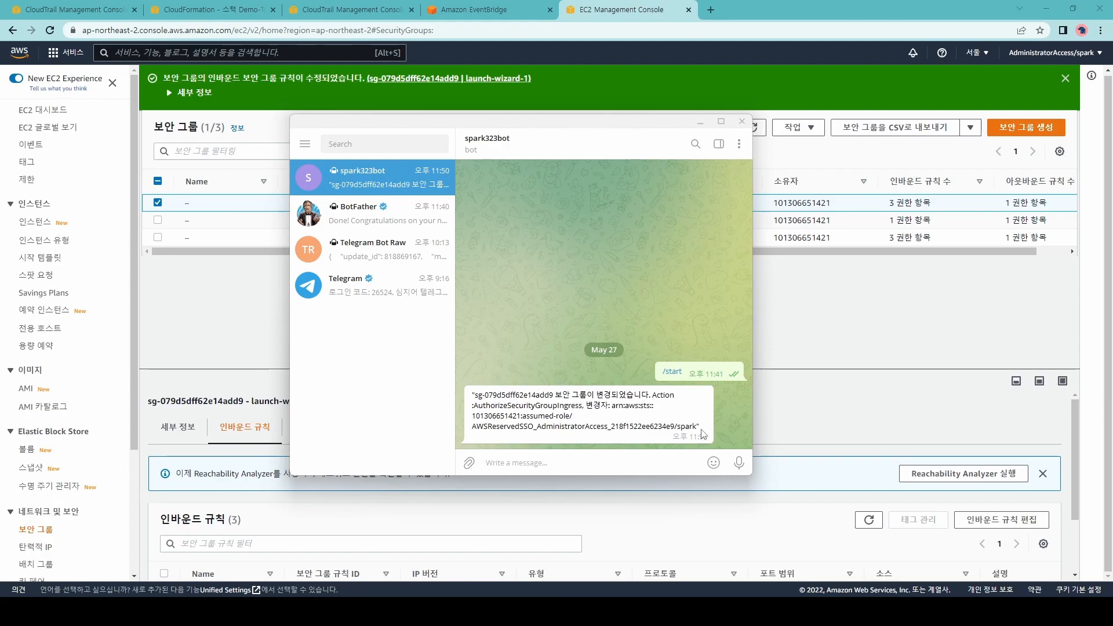
pyautogui.moveTo(701, 430); pyautogui.dragTo(470, 398)
pyautogui.click(530, 396)
pyautogui.doubleClick(530, 395)
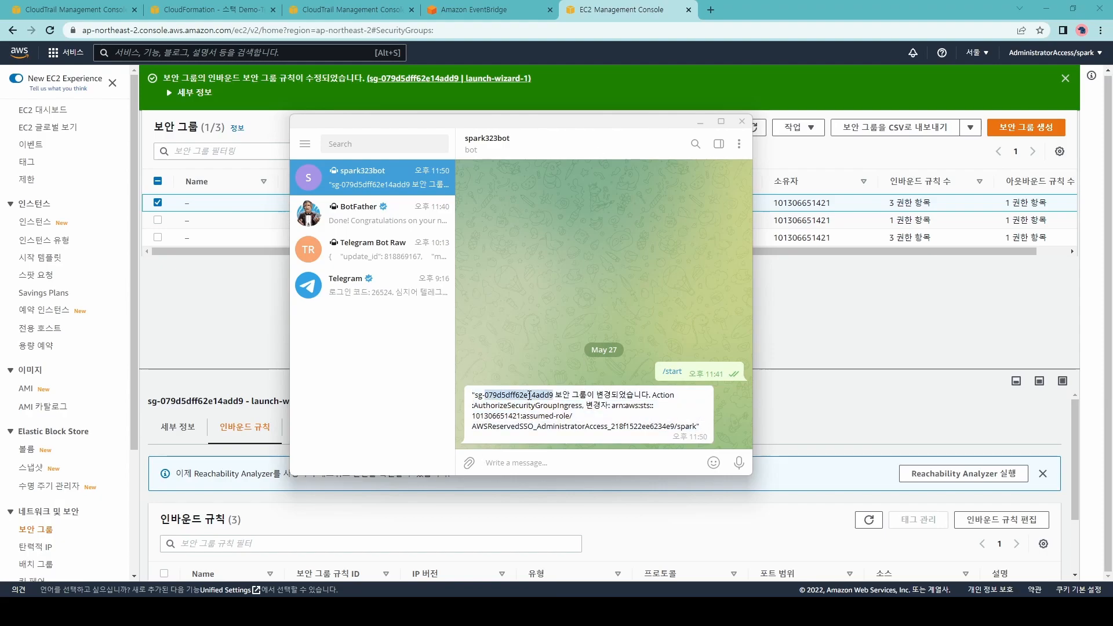
pyautogui.doubleClick(528, 405)
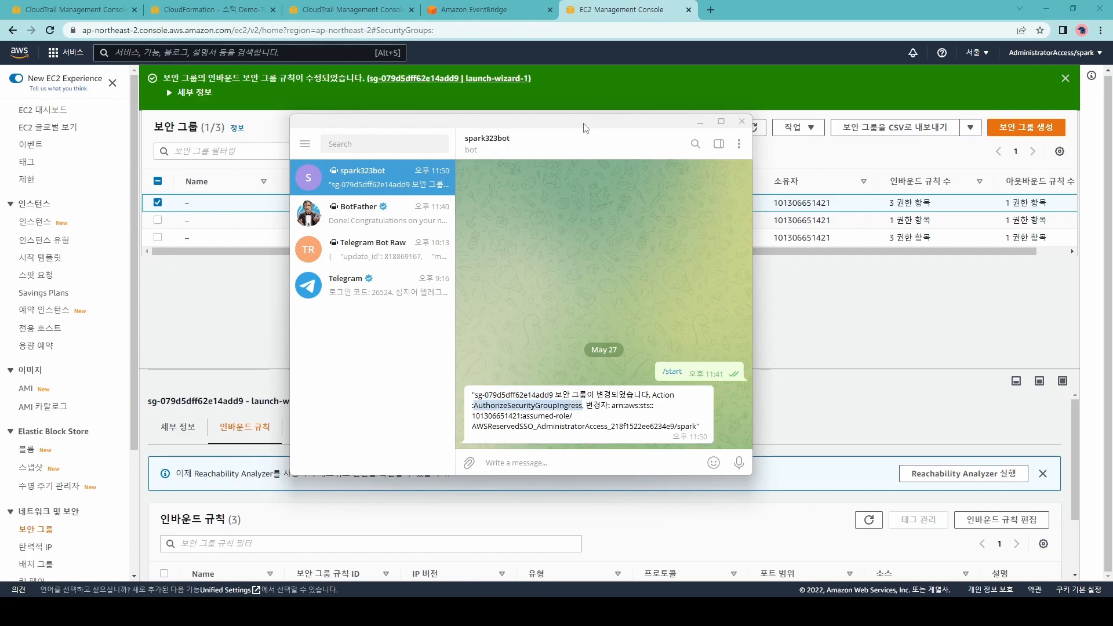
# - Check launch-wizard-1's inbound rules in the EC2 console, and return to Telegram to examine the ARN of whoever made the change
pyautogui.click(700, 121)
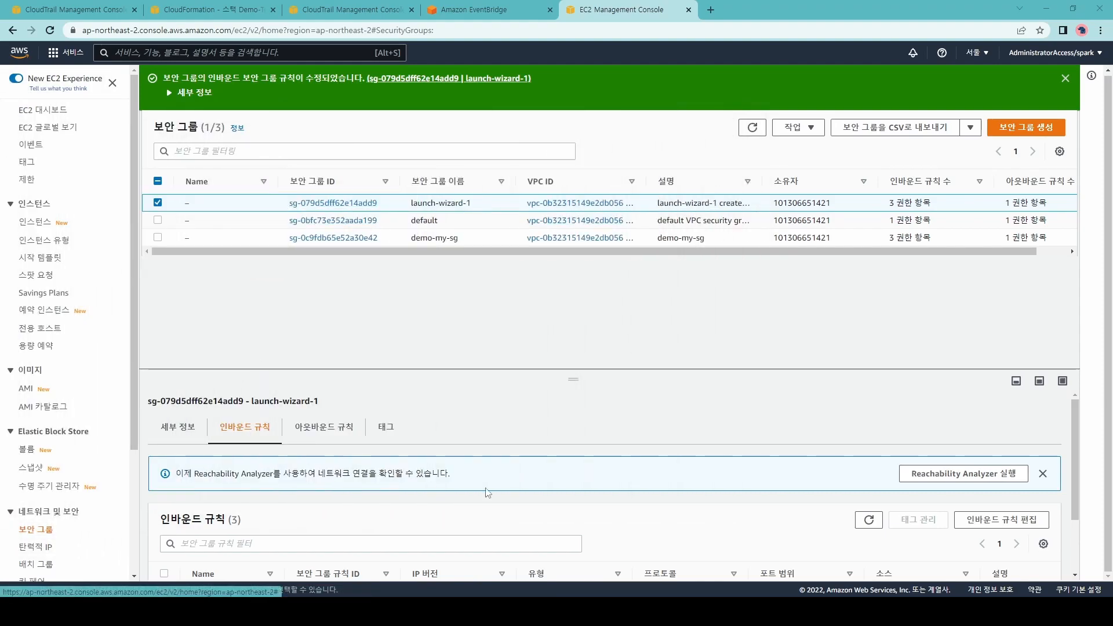
pyautogui.scroll(-3, 543, 506)
pyautogui.hotkey('alt', 'Tab')
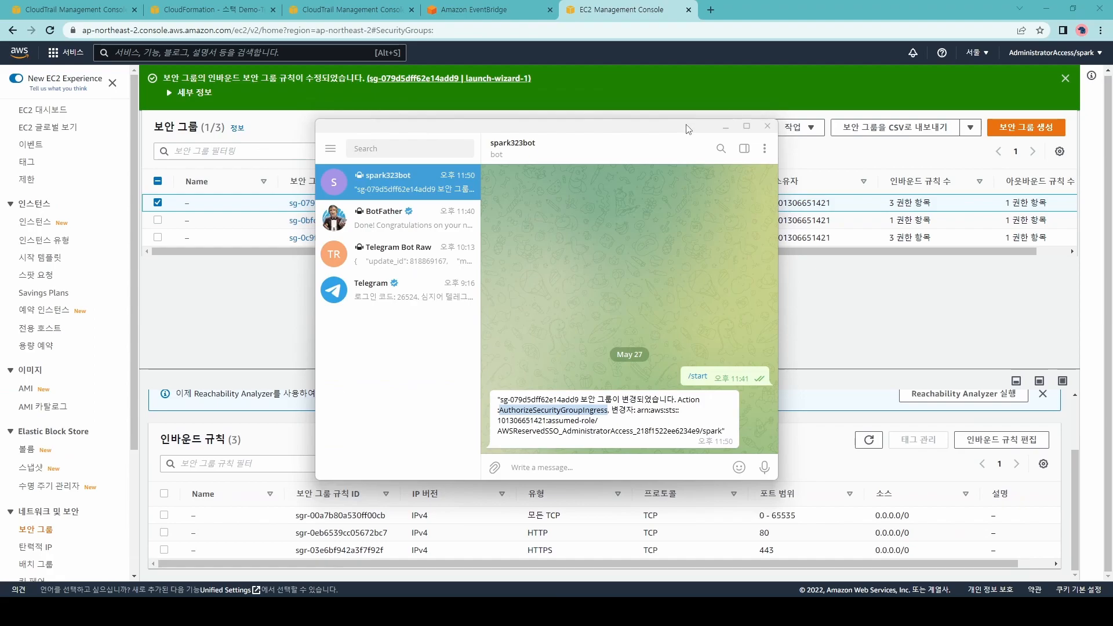
pyautogui.moveTo(636, 414); pyautogui.dragTo(725, 431)
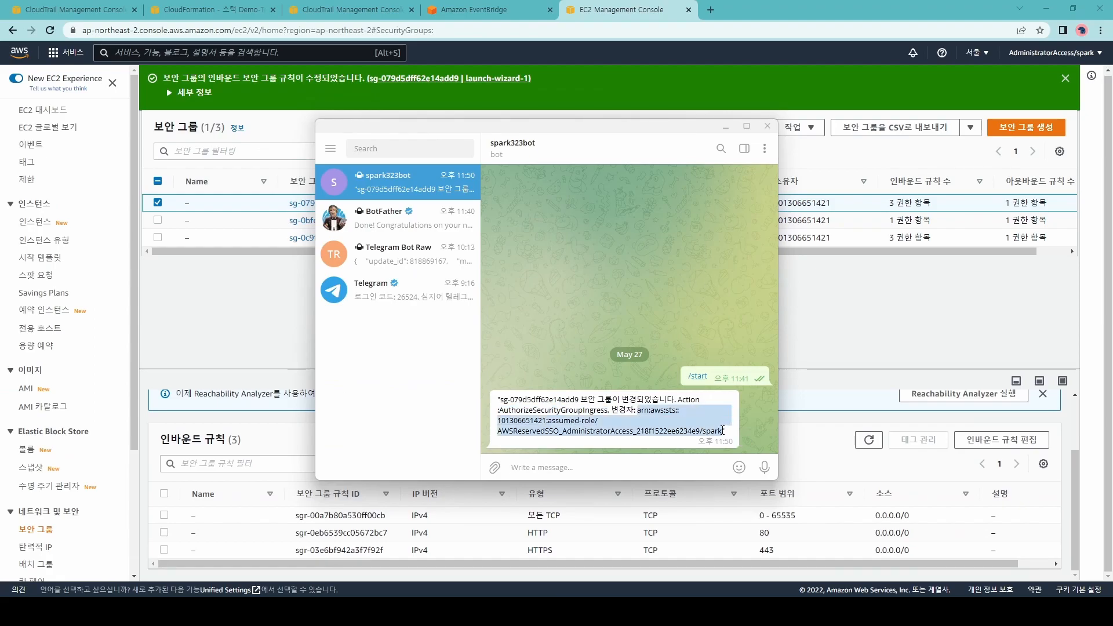
pyautogui.click(722, 431)
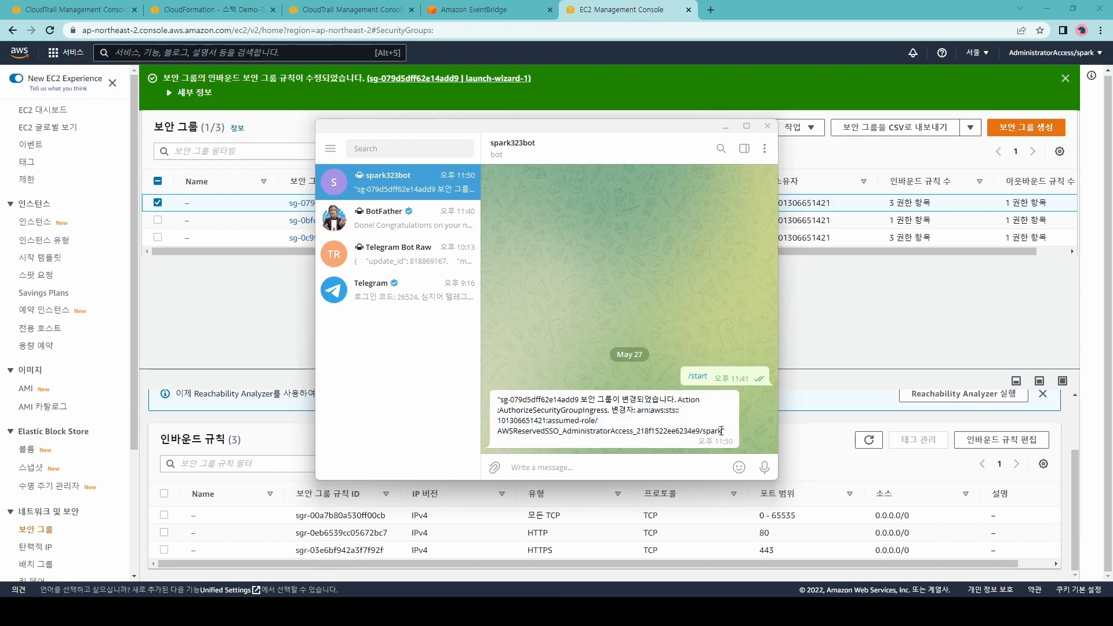
pyautogui.moveTo(722, 431)
pyautogui.mouseDown()
pyautogui.moveTo(636, 411)
pyautogui.moveTo(599, 432)
pyautogui.moveTo(724, 432)
pyautogui.mouseUp()
pyautogui.click(641, 410)
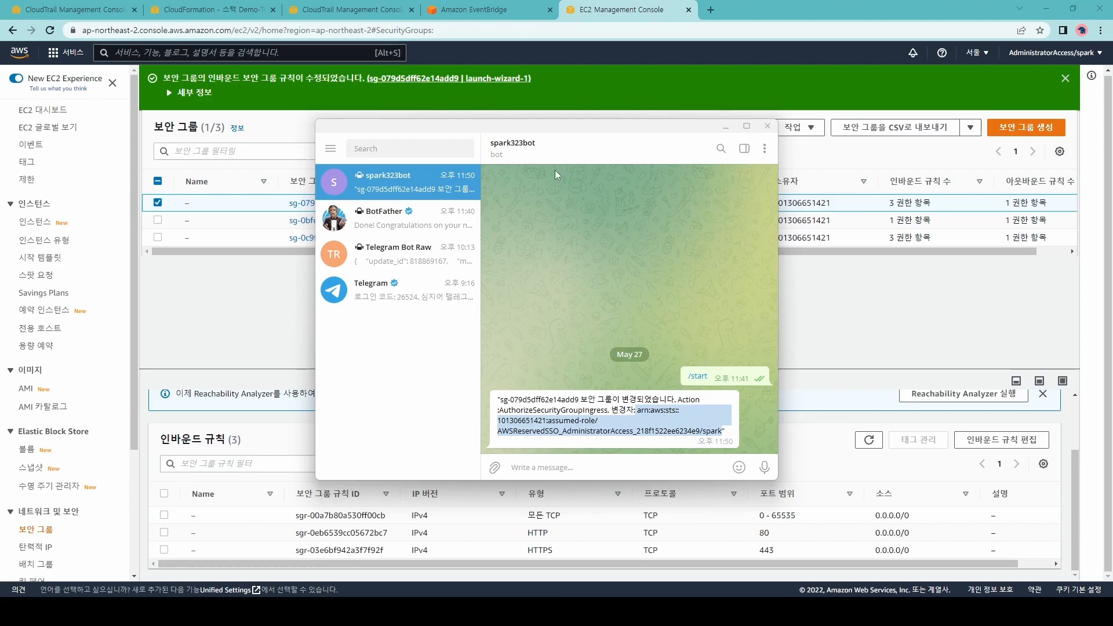
# - Move Telegram out of the way, delete the HTTPS inbound rule from launch-wizard-1 and save the rules
pyautogui.moveTo(584, 127); pyautogui.dragTo(0, 143)
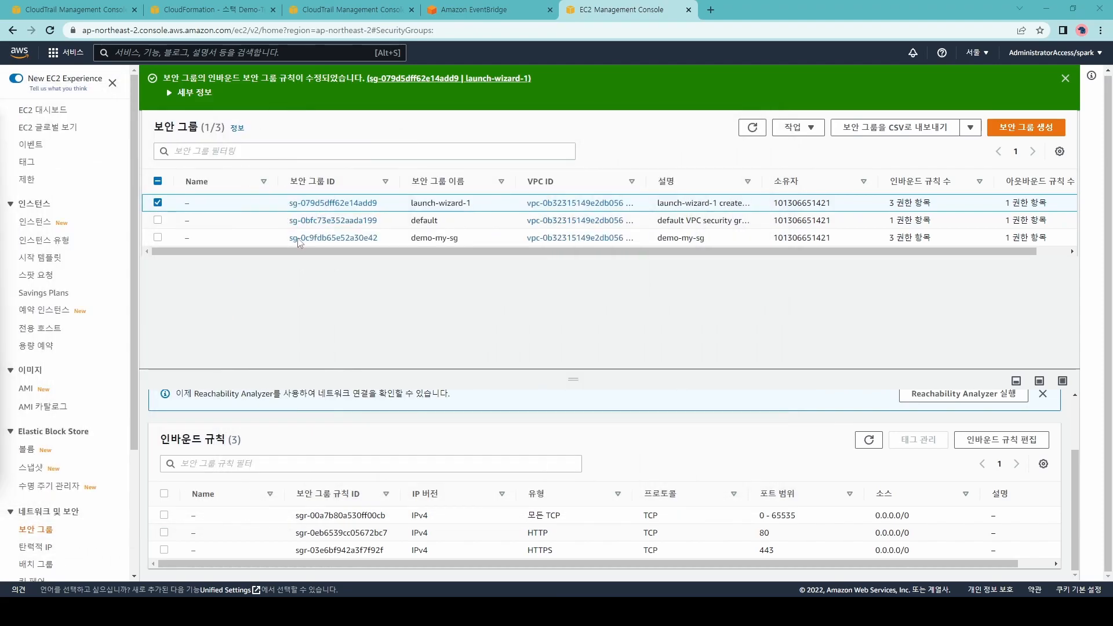
pyautogui.click(968, 441)
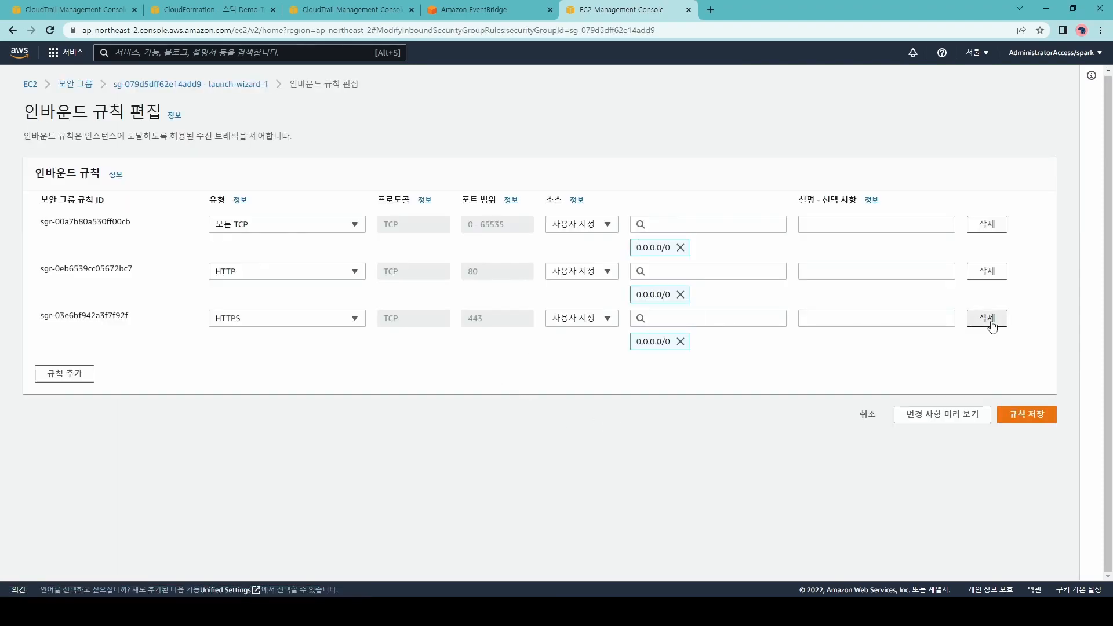
pyautogui.click(988, 319)
pyautogui.click(1025, 368)
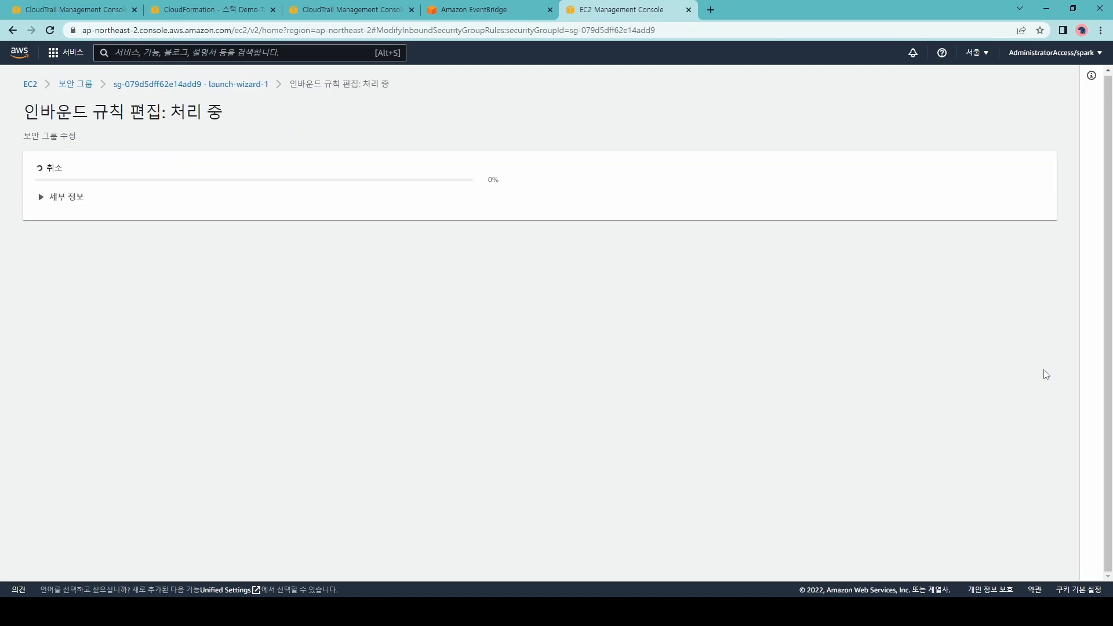
# - Bring the Telegram window back over the EC2 console and examine the new alert's security group ID, Action and changer ARN
pyautogui.moveTo(0, 145); pyautogui.dragTo(717, 149)
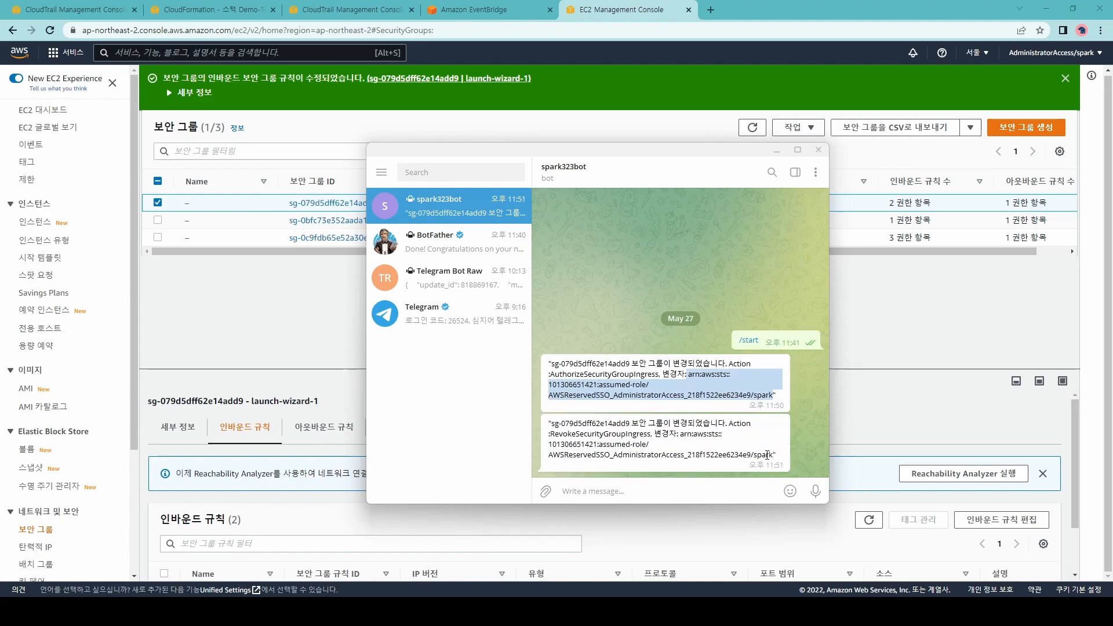
pyautogui.moveTo(768, 455); pyautogui.dragTo(651, 436)
pyautogui.click(604, 435)
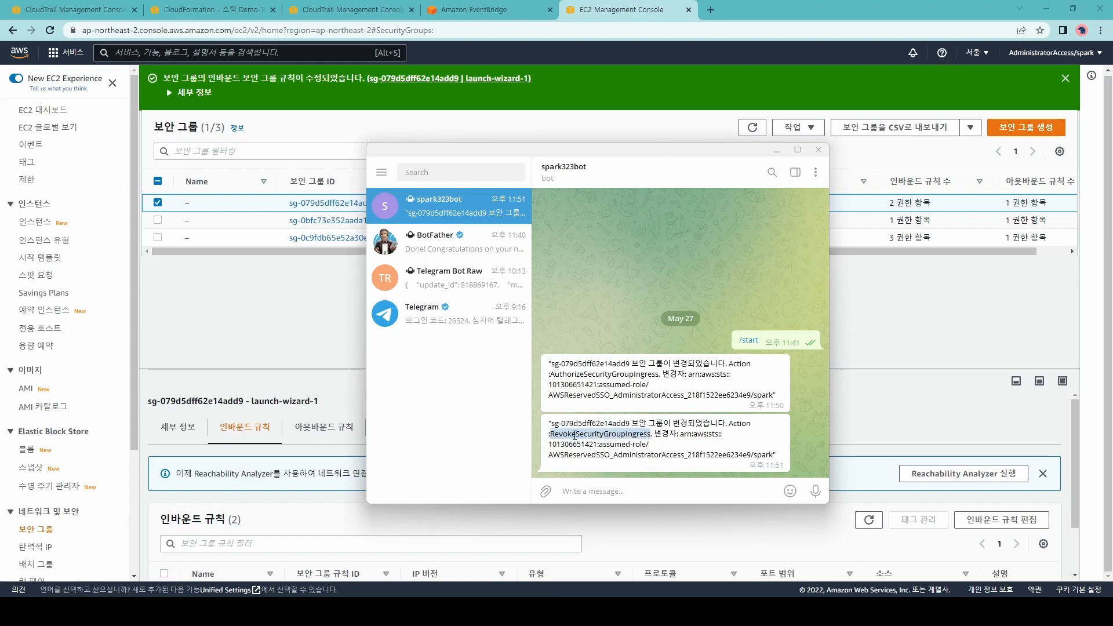
pyautogui.click(551, 435)
pyautogui.moveTo(552, 435); pyautogui.dragTo(761, 463)
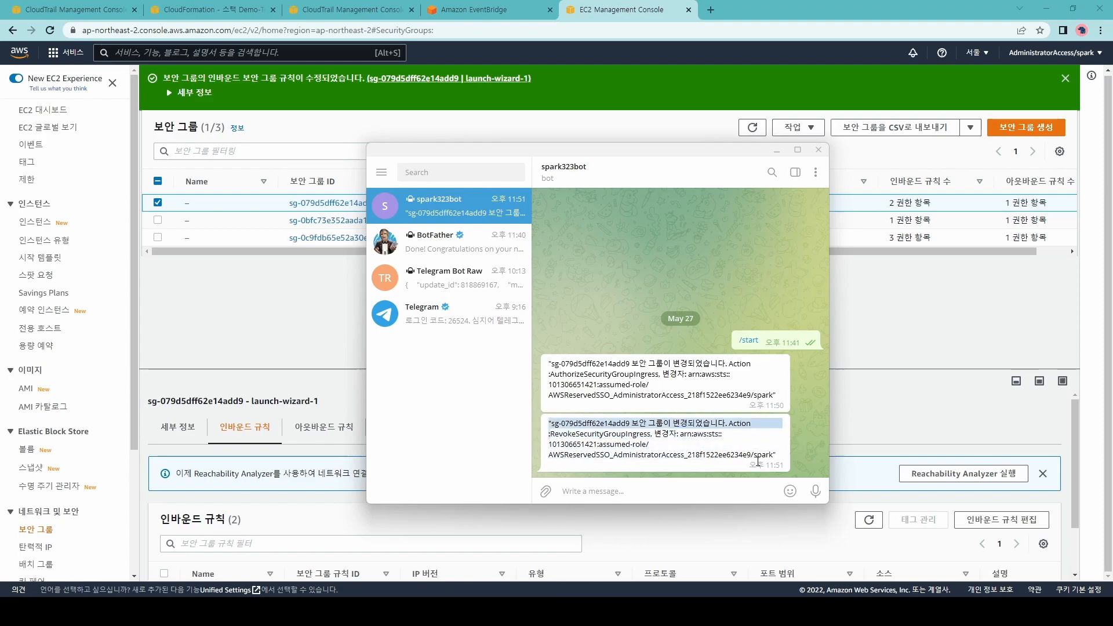
pyautogui.click(769, 465)
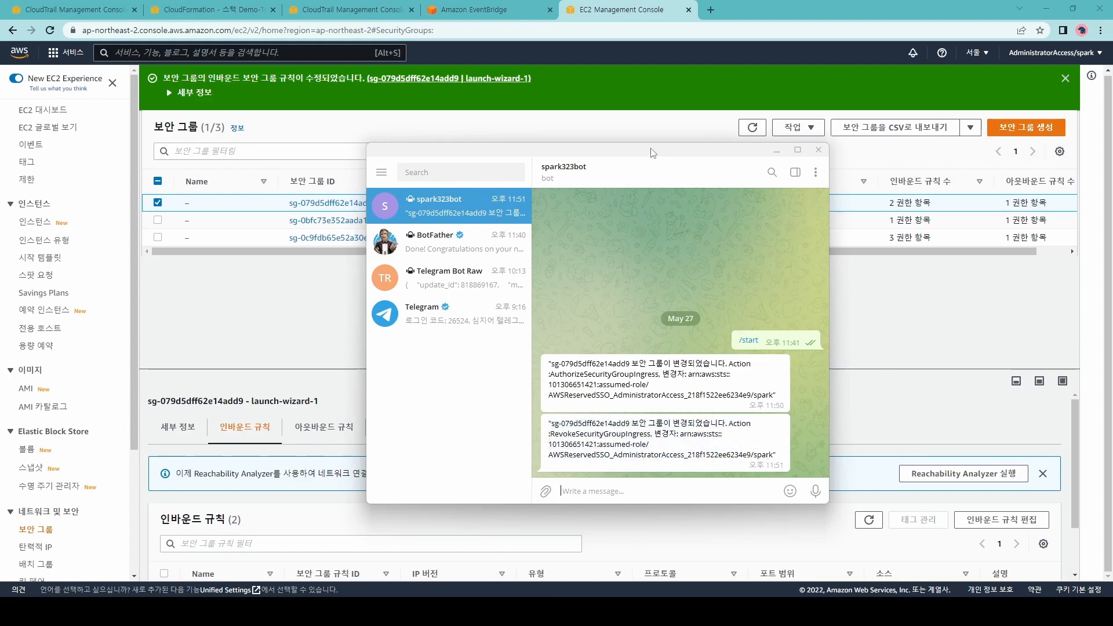
pyautogui.moveTo(656, 152); pyautogui.dragTo(629, 126)
pyautogui.click(687, 461)
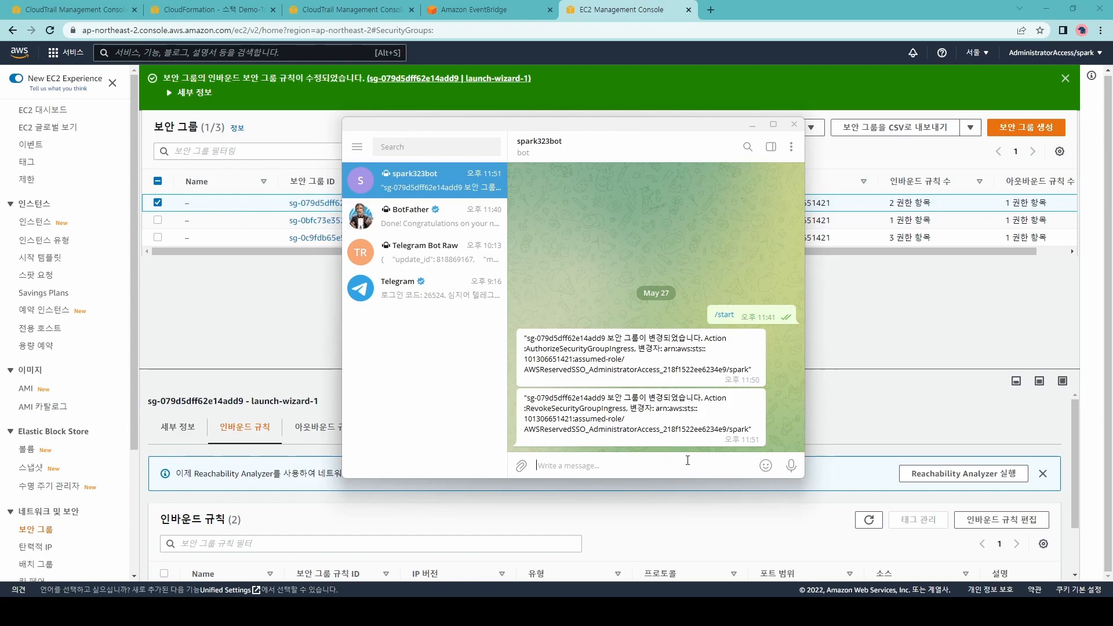